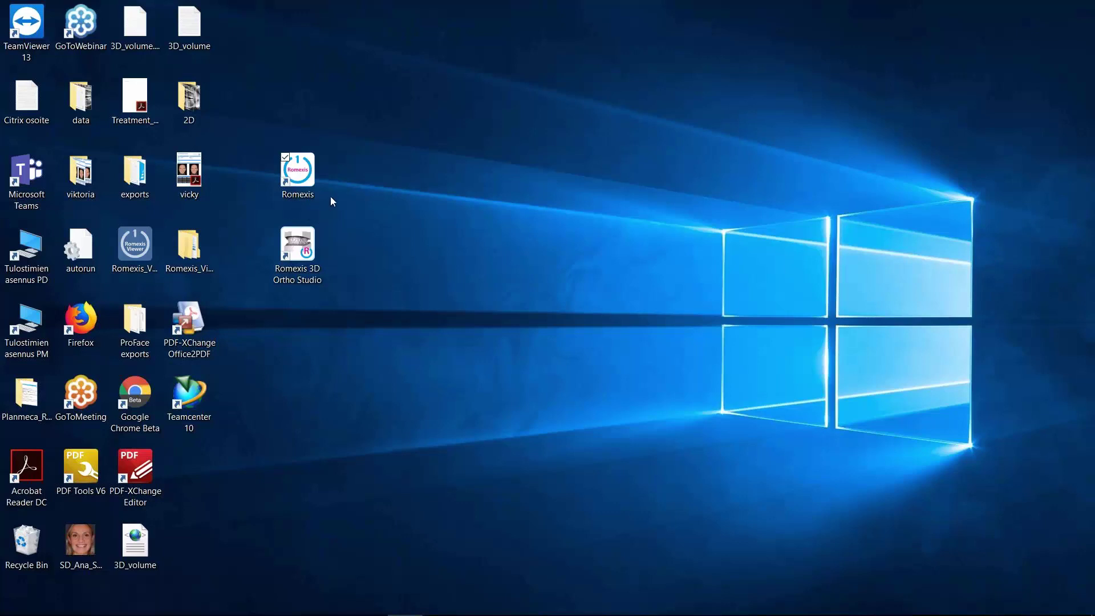
- Launch Planmeca Romexis and view its version information
double_click(296, 174)
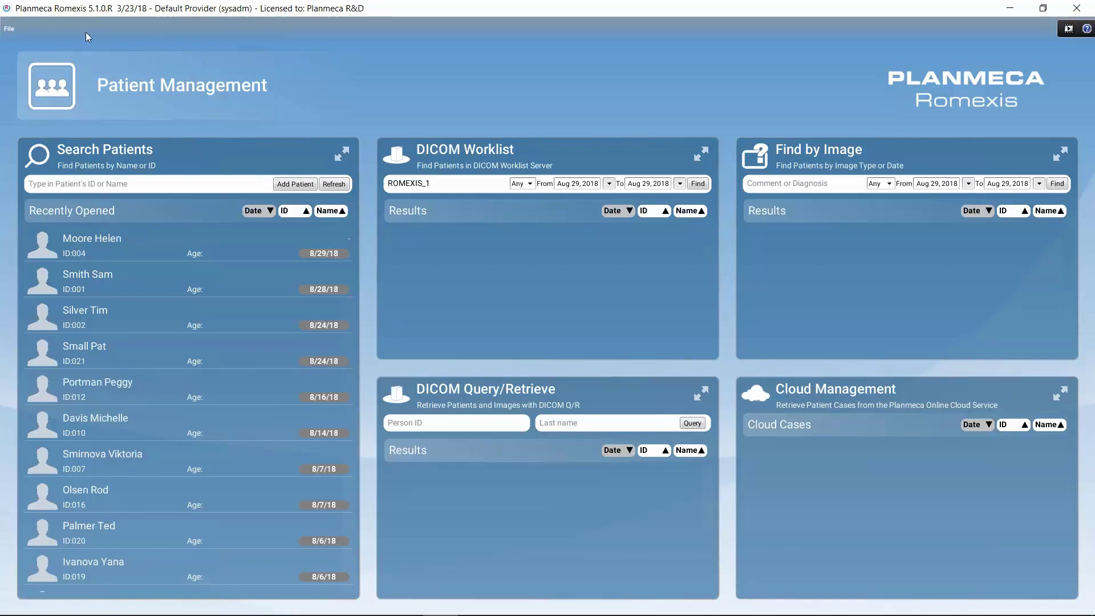
click(10, 30)
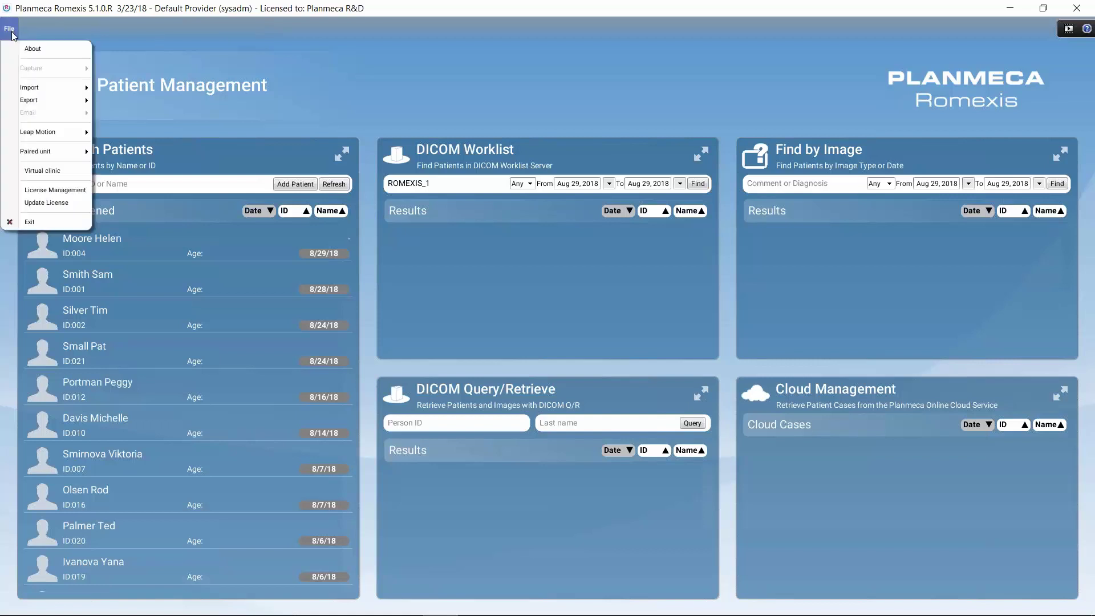
click(33, 48)
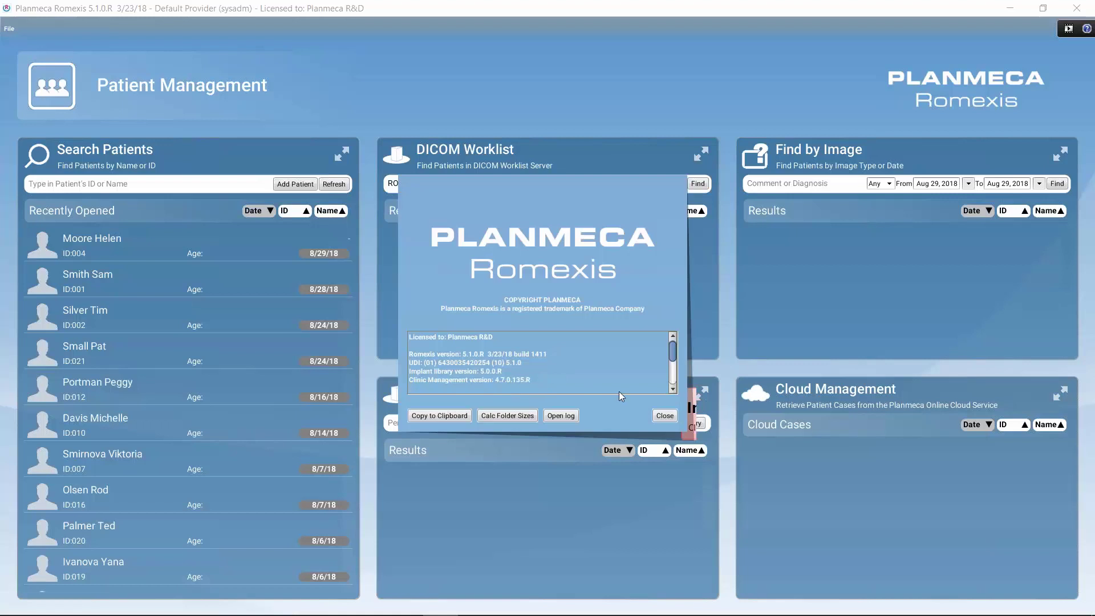
click(665, 416)
- Review the licensed features in the Romexis license information
click(9, 30)
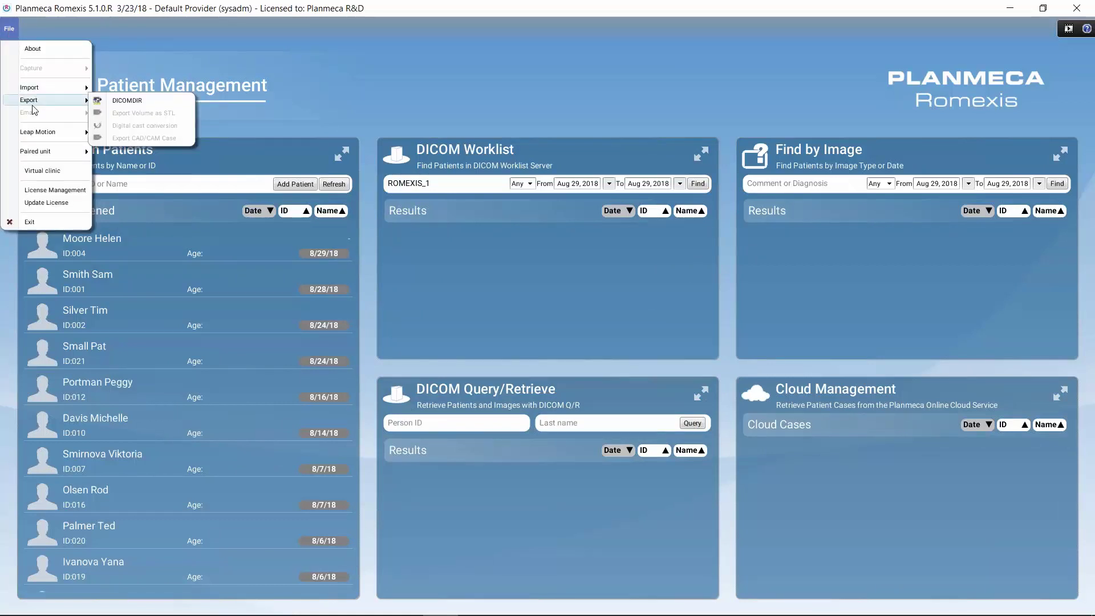
click(22, 193)
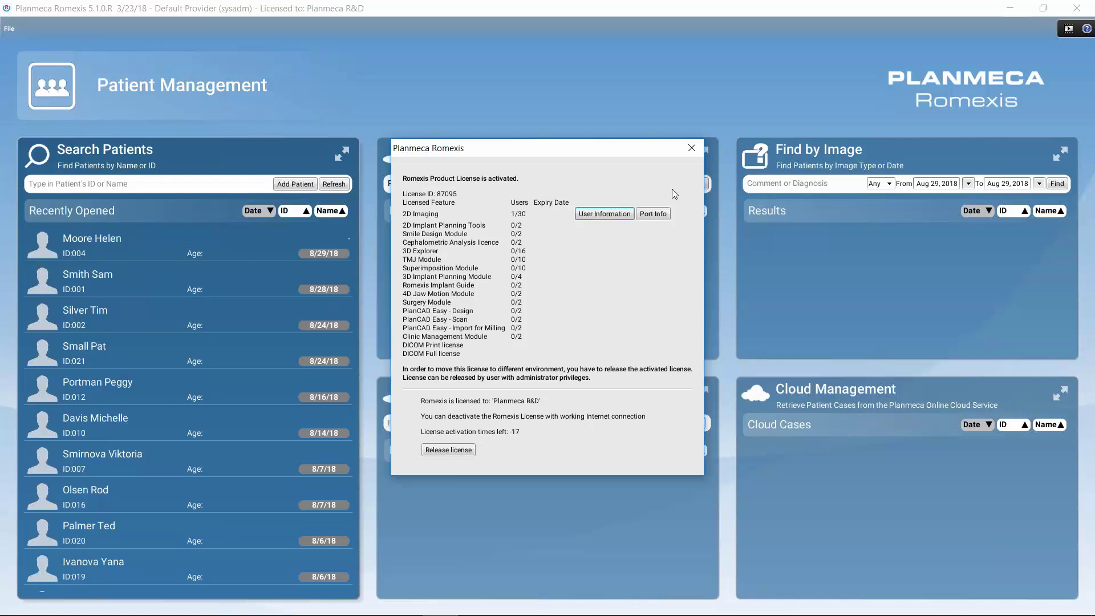
click(691, 148)
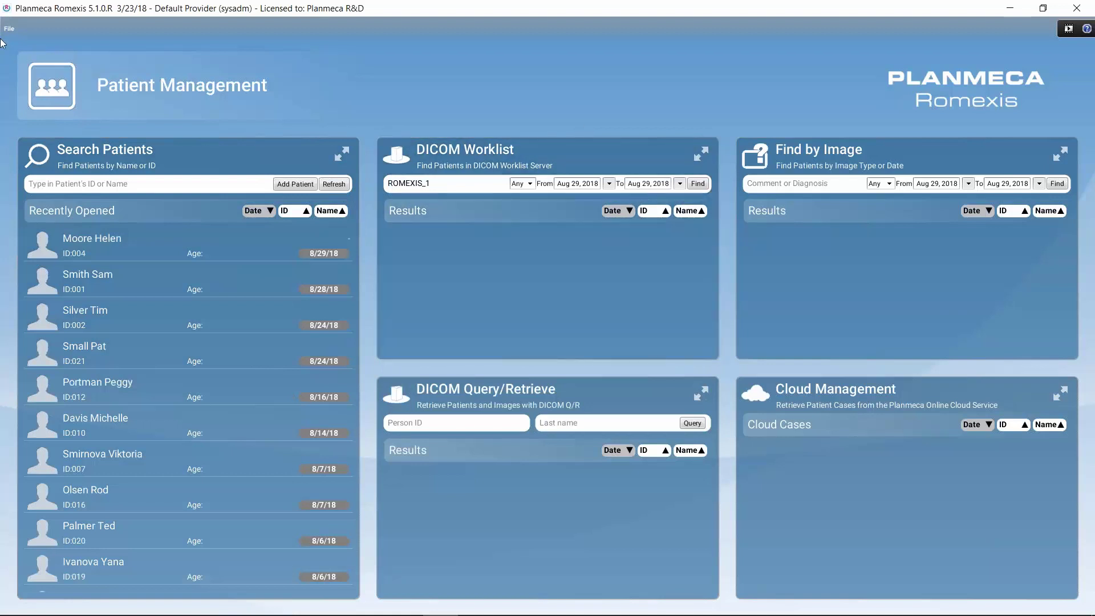
click(9, 29)
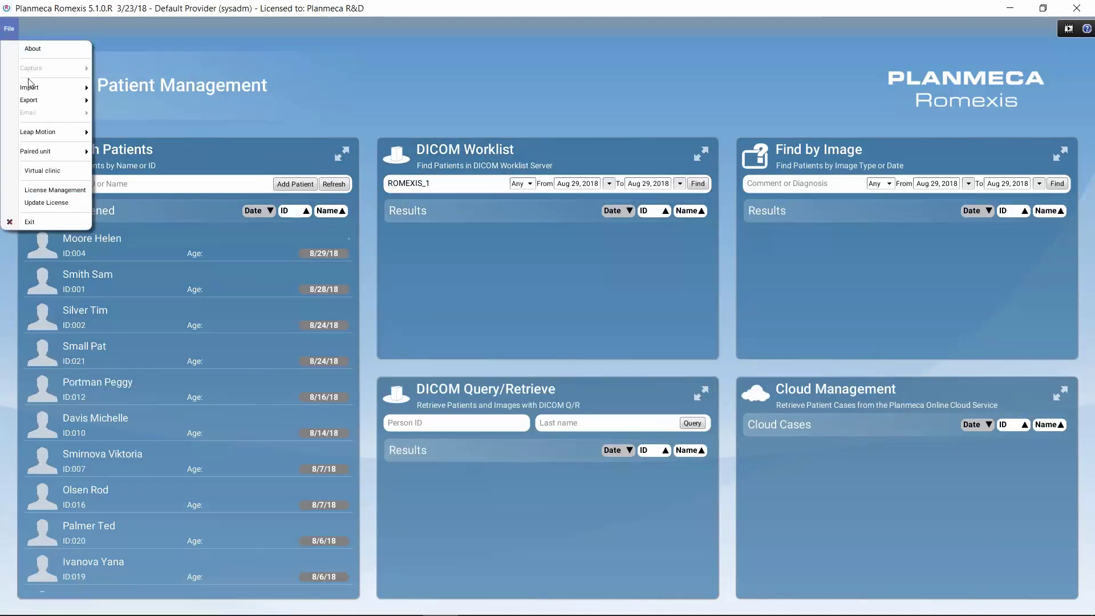
mouse_move(30, 92)
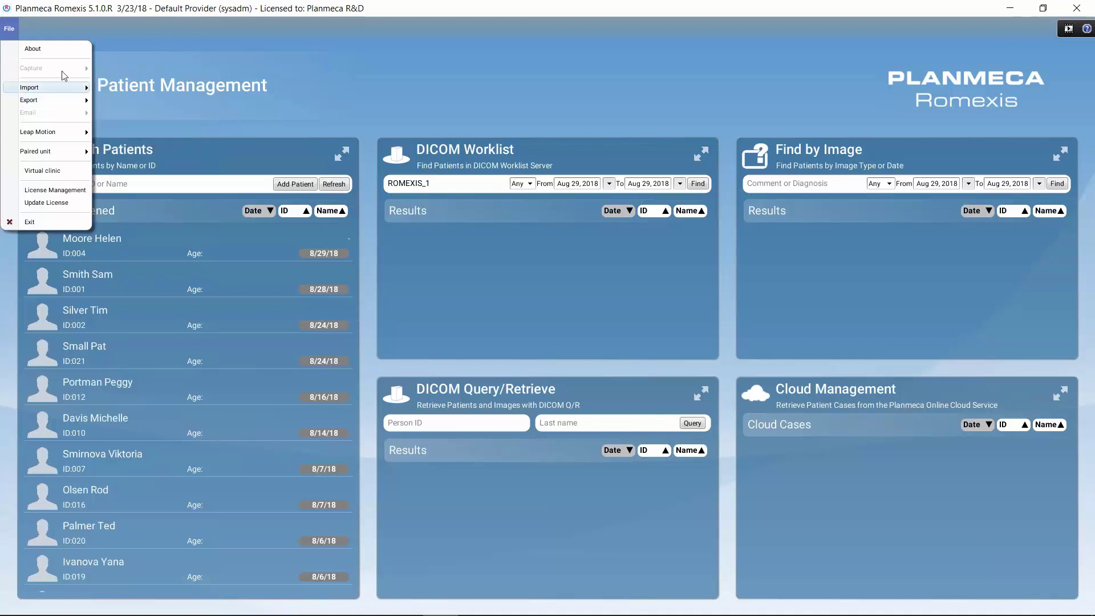
click(13, 29)
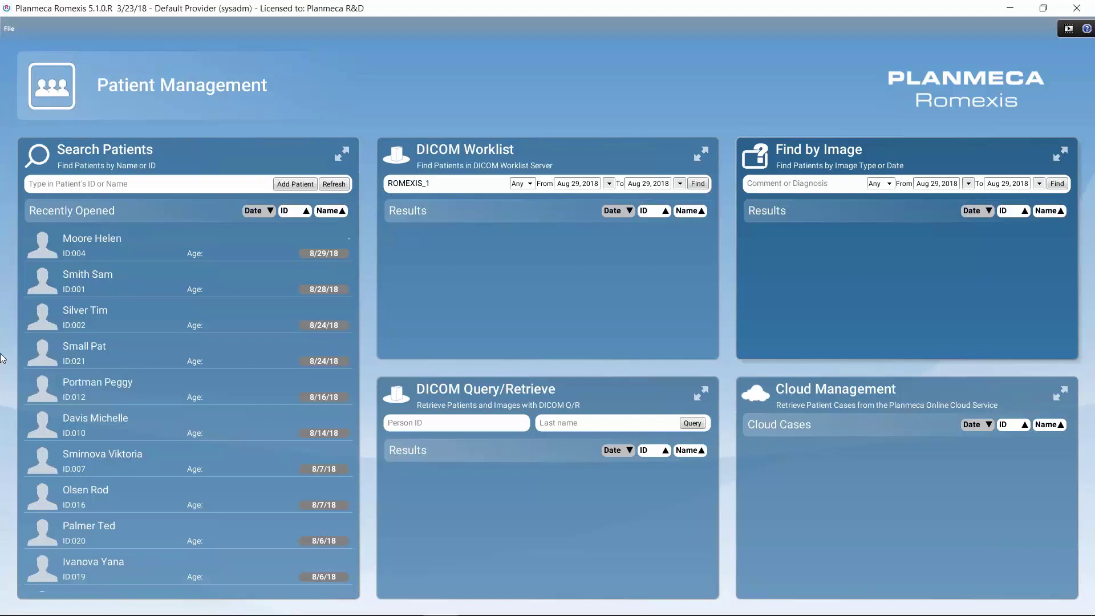
- Turn off automatic hiding of the module bar so it stays visible
mouse_move(2, 345)
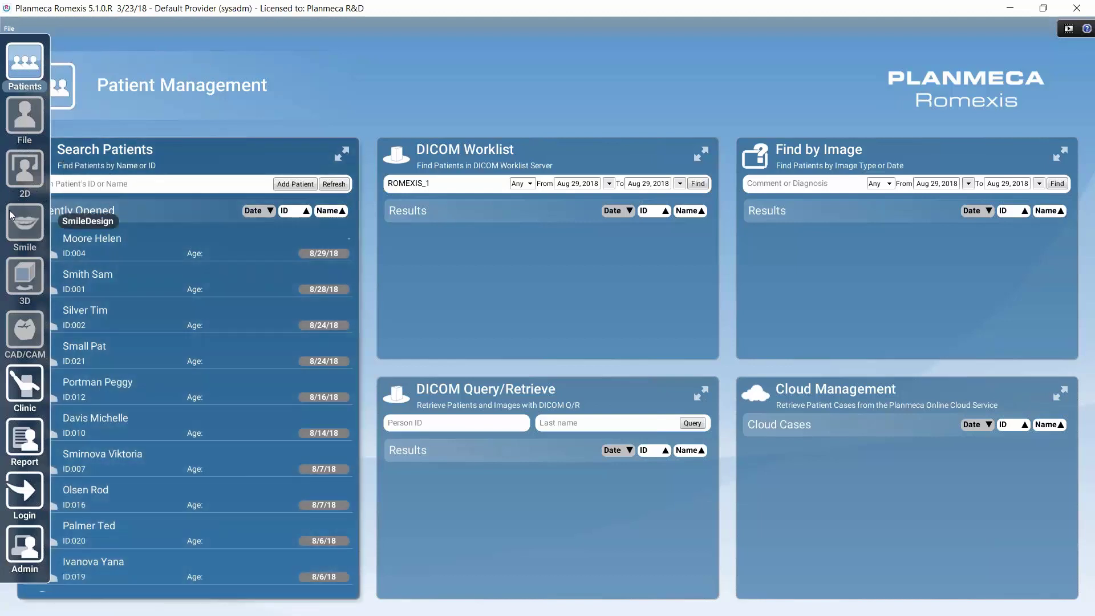
right_click(39, 196)
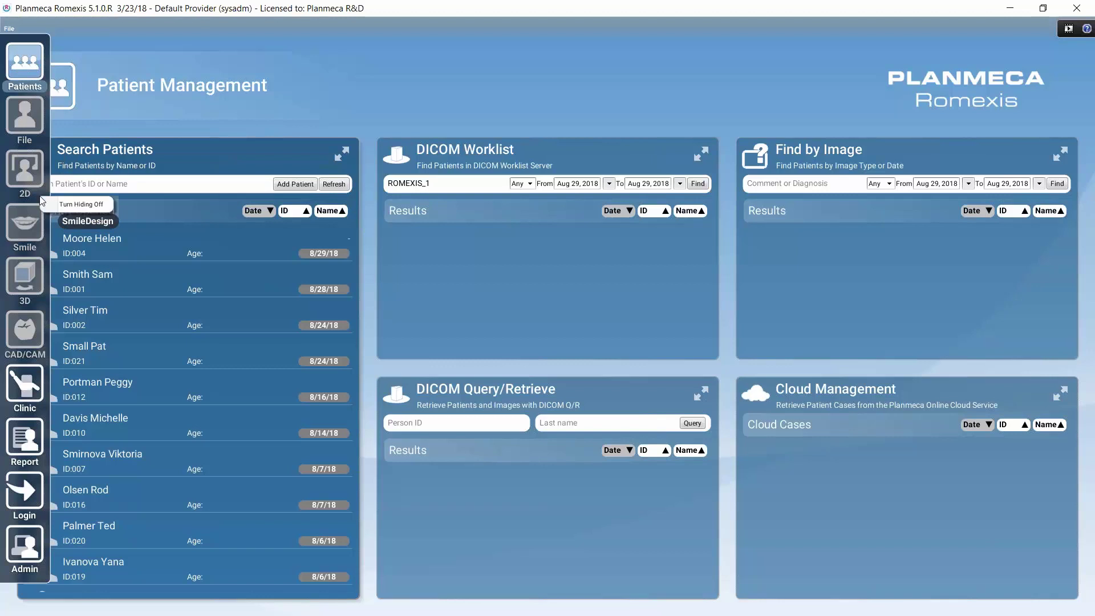
click(59, 205)
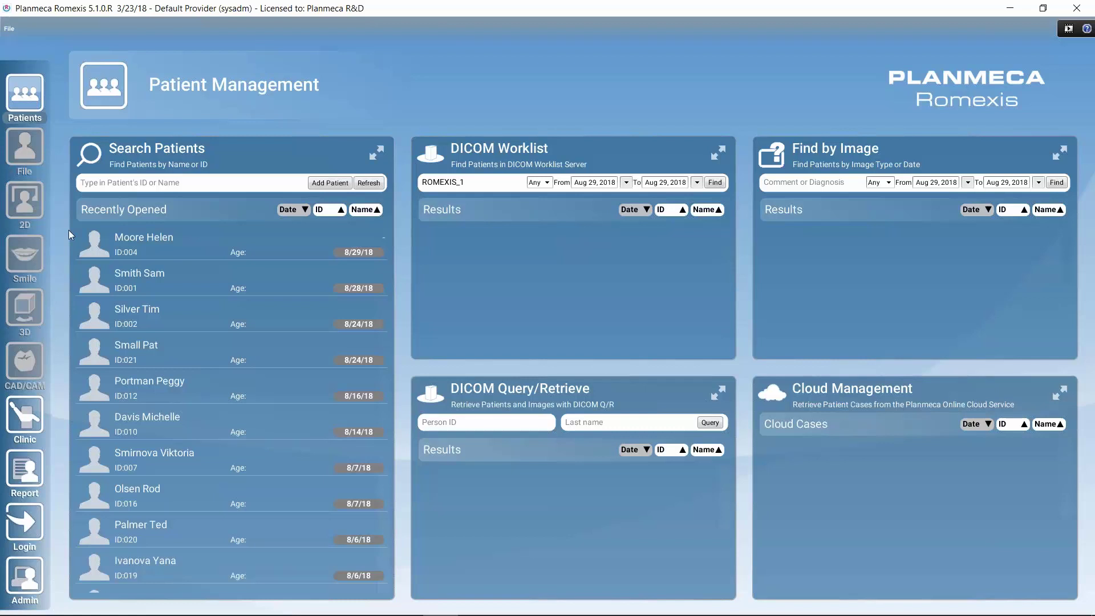
click(9, 29)
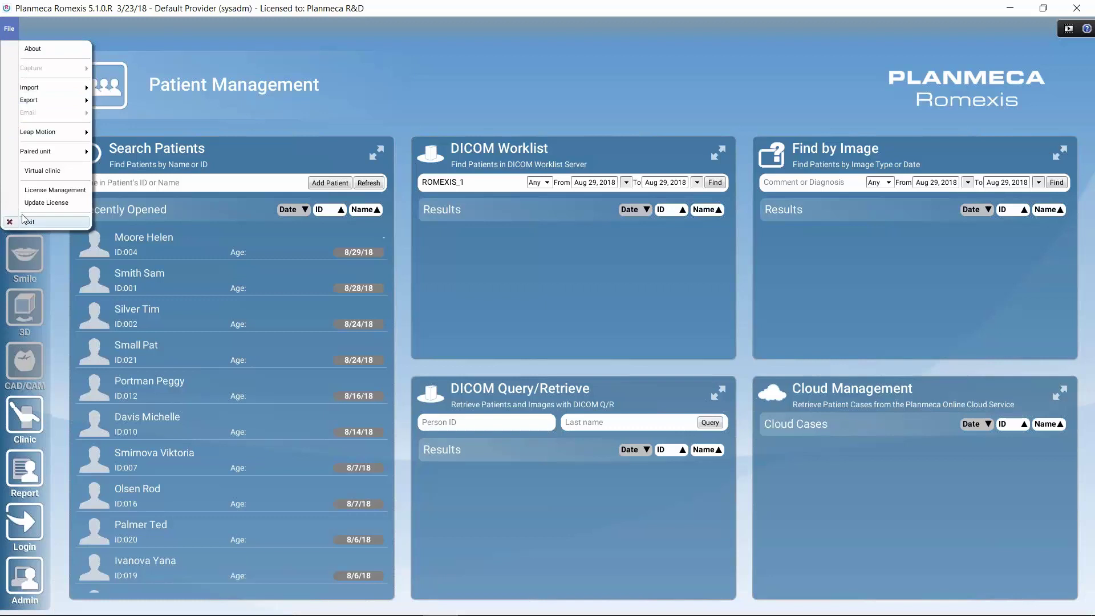
click(38, 31)
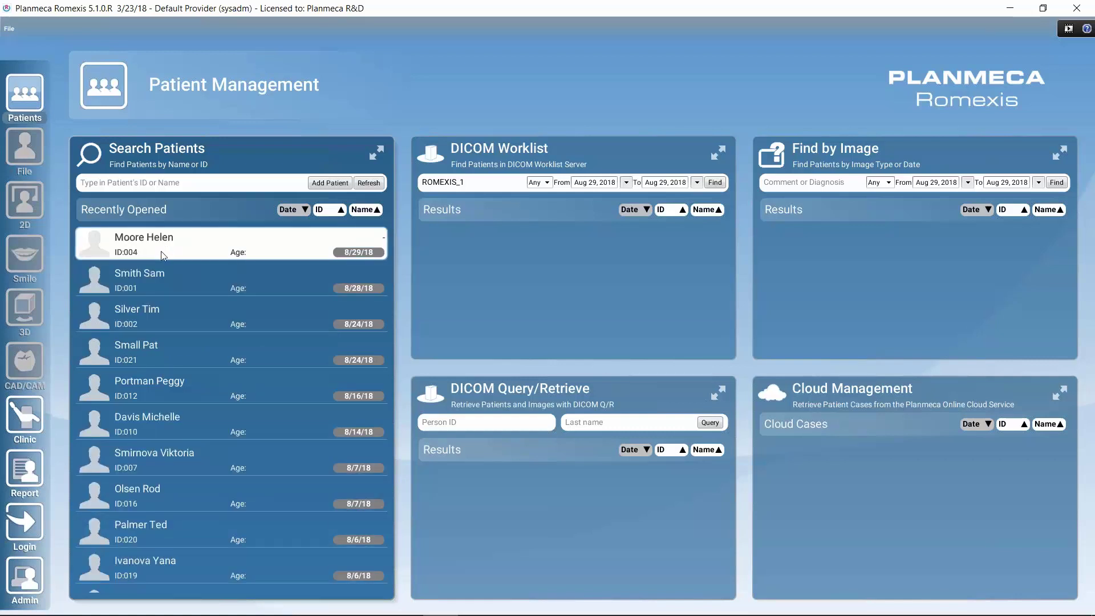
- Look through the recently opened patients and sort the list by ID in ascending order
scroll(168, 316, down, 4)
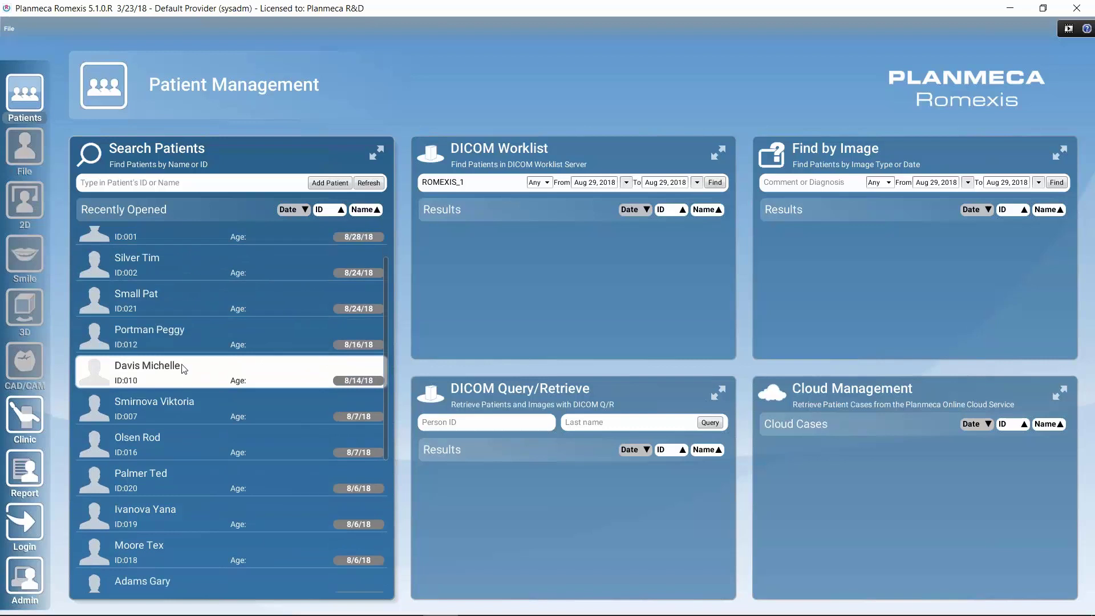
scroll(168, 376, down, 3)
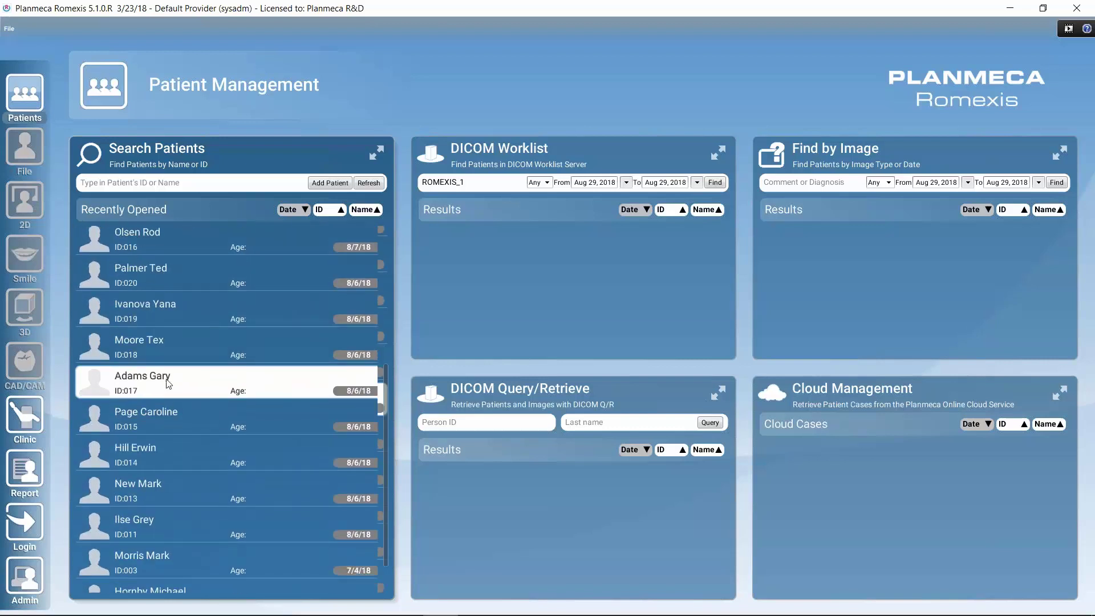
scroll(167, 382, up, 6)
scroll(257, 268, up, 1)
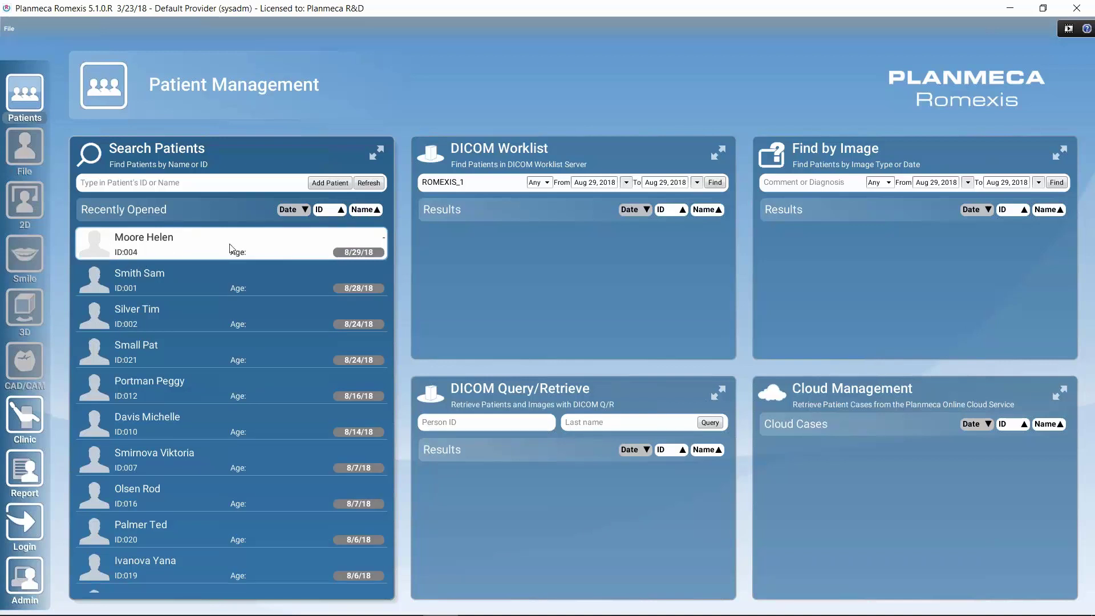
click(341, 211)
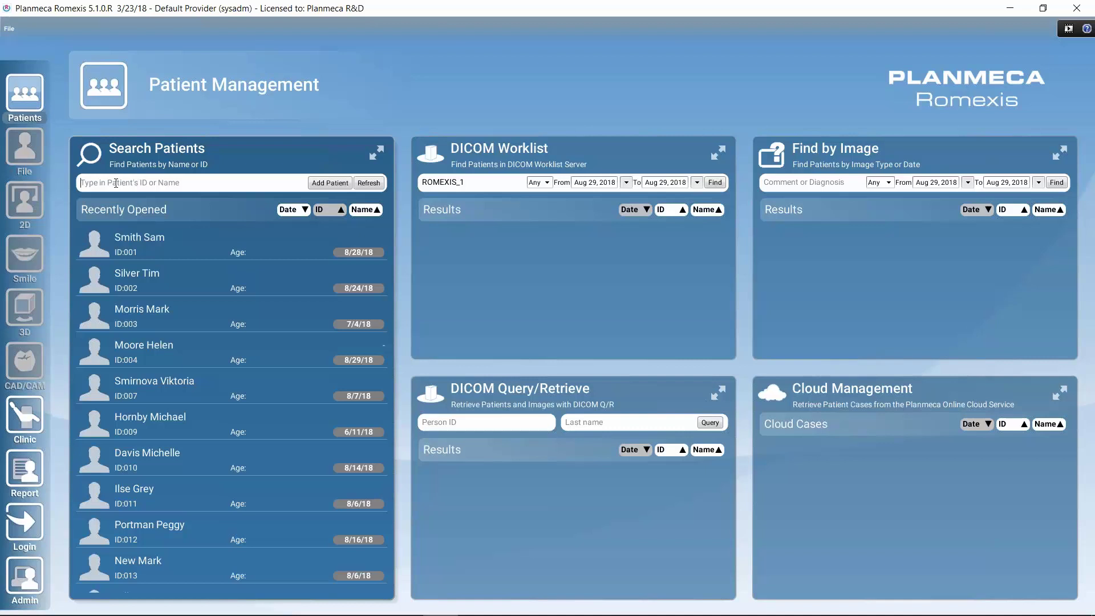
- Search the patients for "mo" and open the file of the second match
click(116, 183)
text(mo)
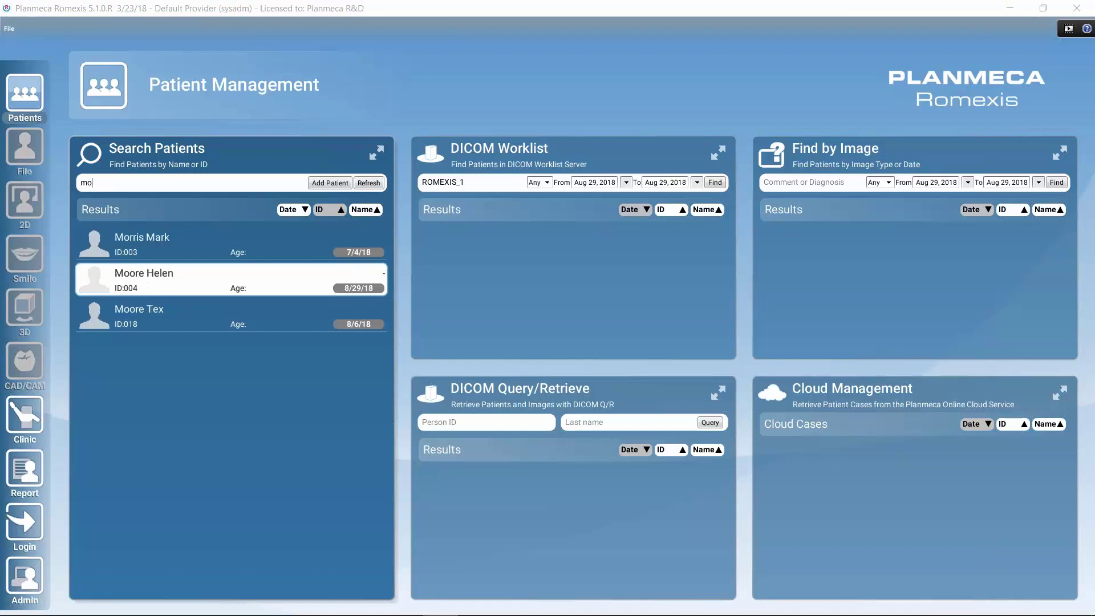
click(113, 282)
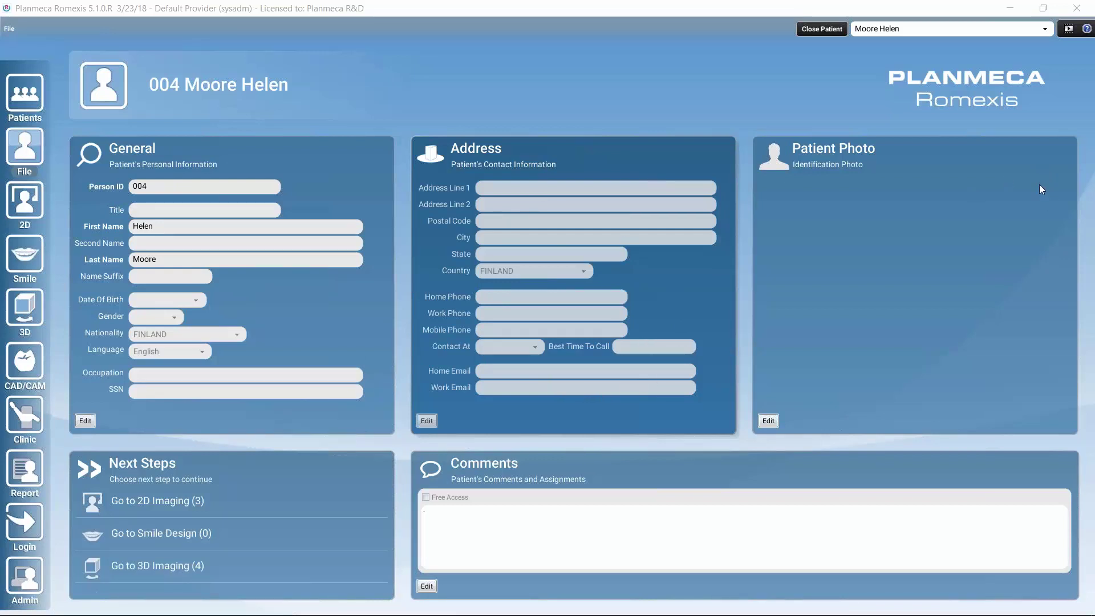
- Import the smile portrait PNG from the Smile Design demo folder as the patient's identification photo, without cropping or rotating it
click(768, 421)
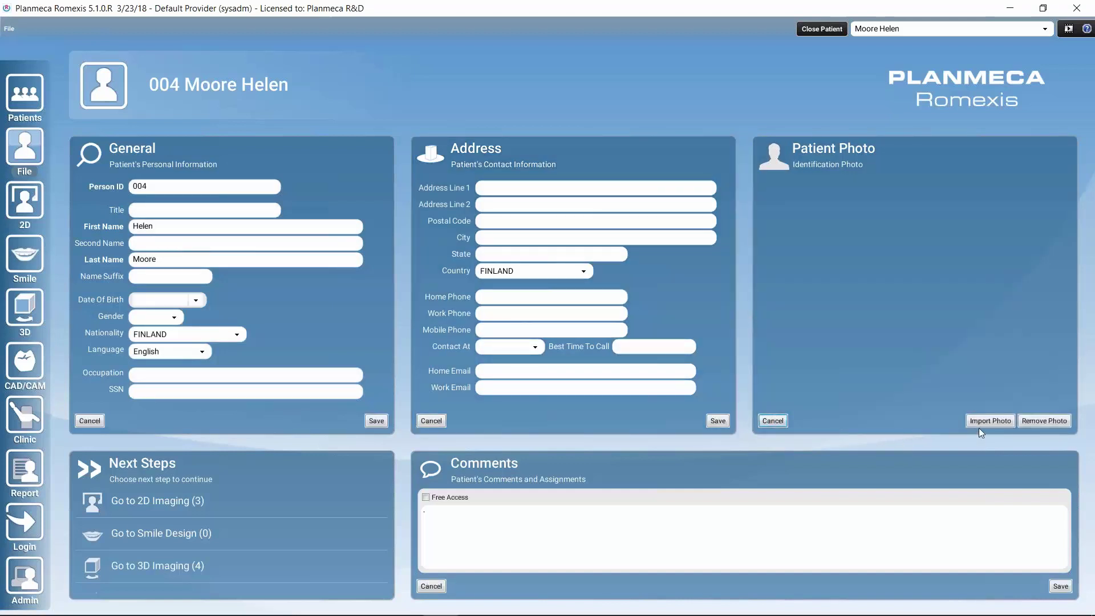
click(990, 421)
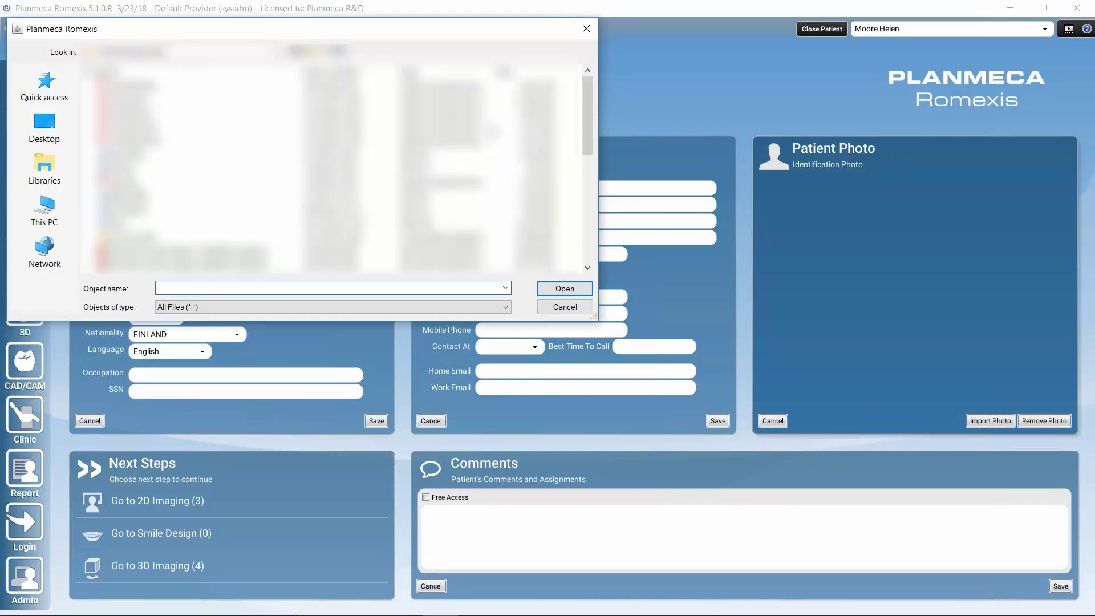
click(624, 71)
drag(586, 119, 581, 241)
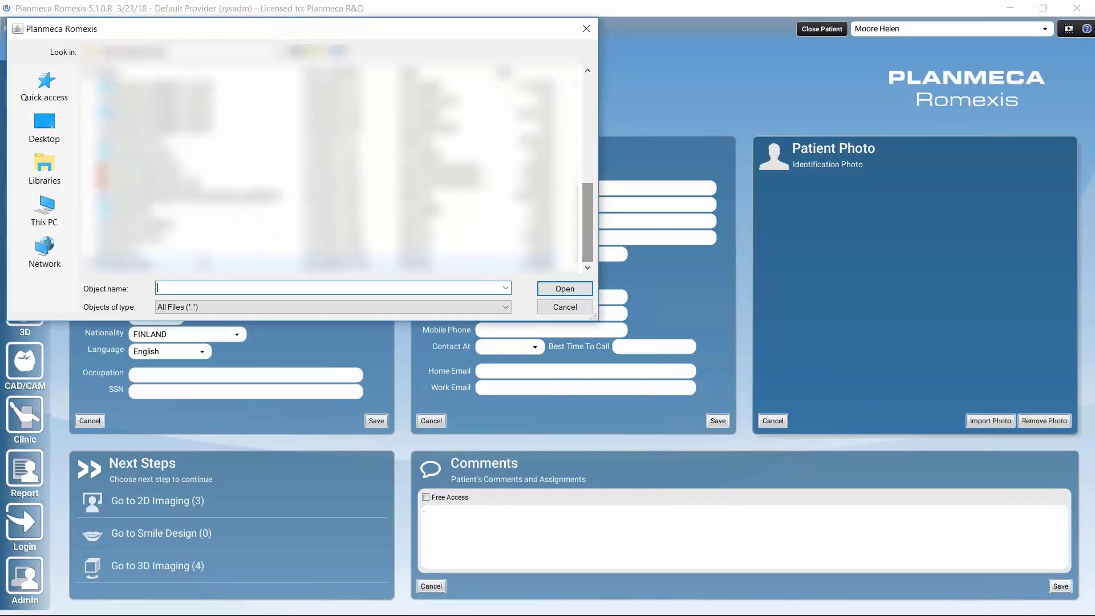
click(136, 235)
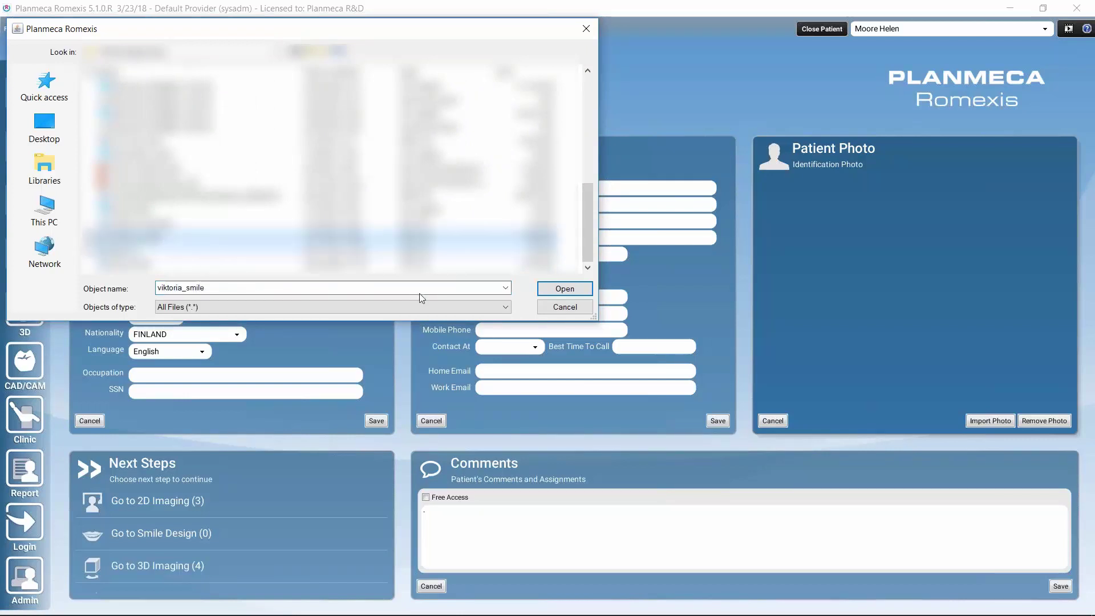
click(573, 291)
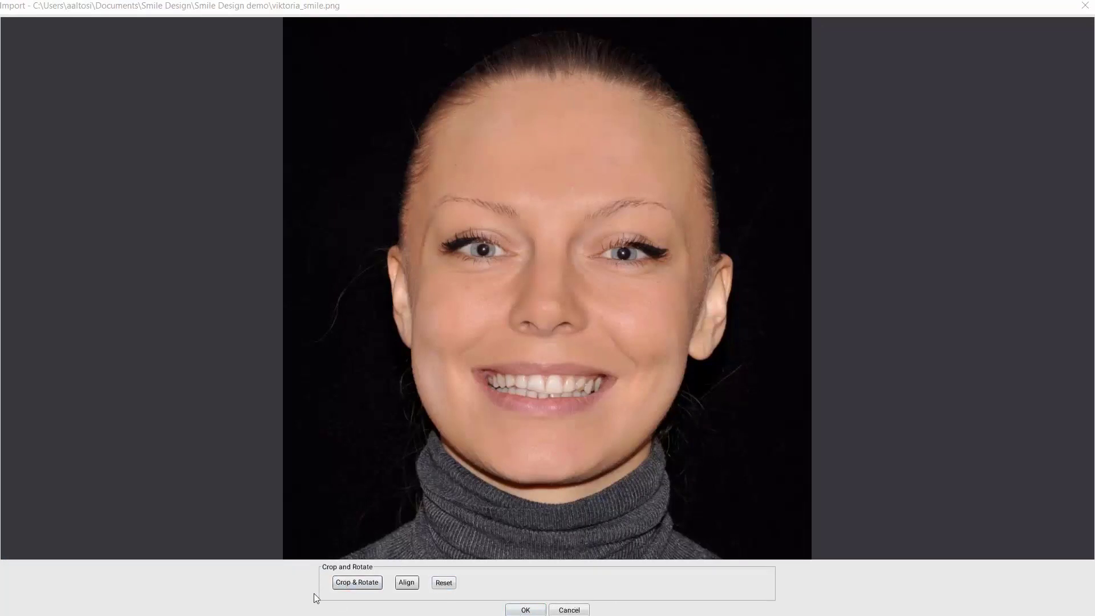
click(525, 609)
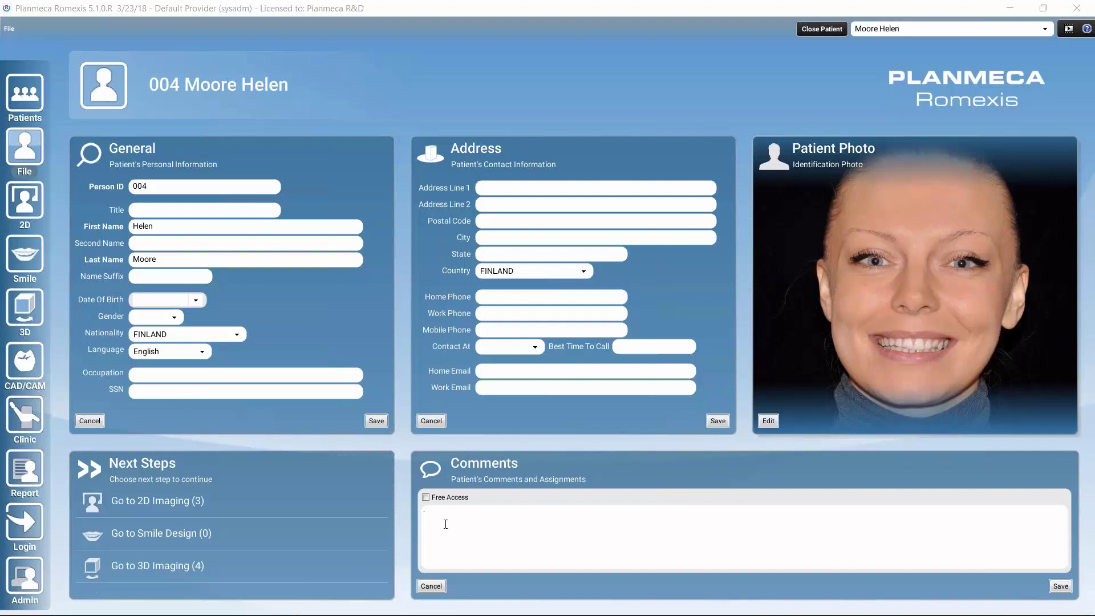
- Replace the patient's comment with "Next visit in 2019", save it and close the patient
click(415, 511)
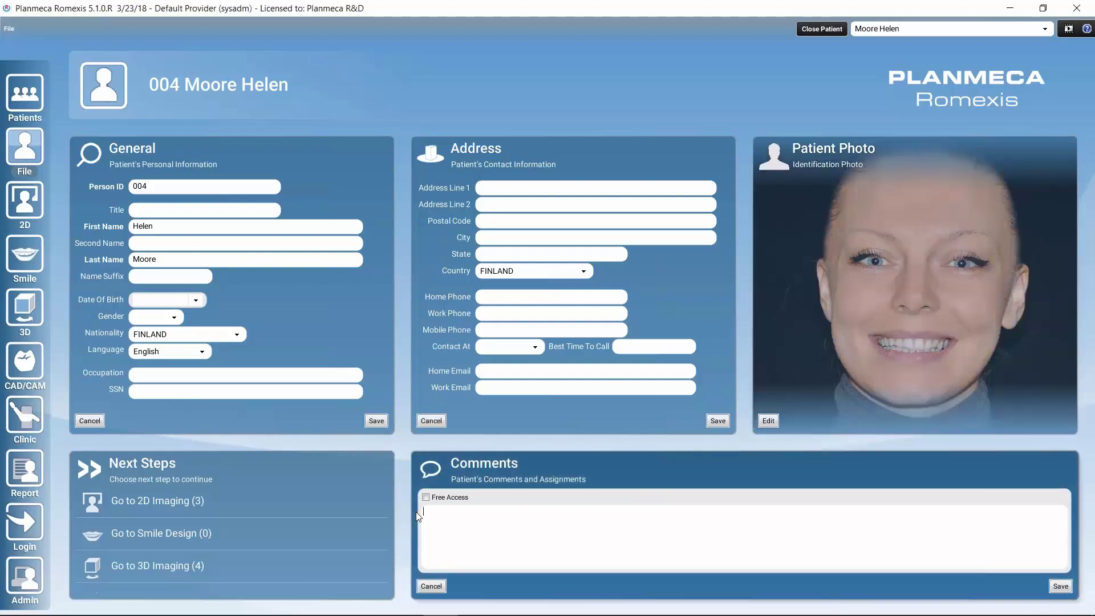
text(Next visit in 2019)
click(1060, 590)
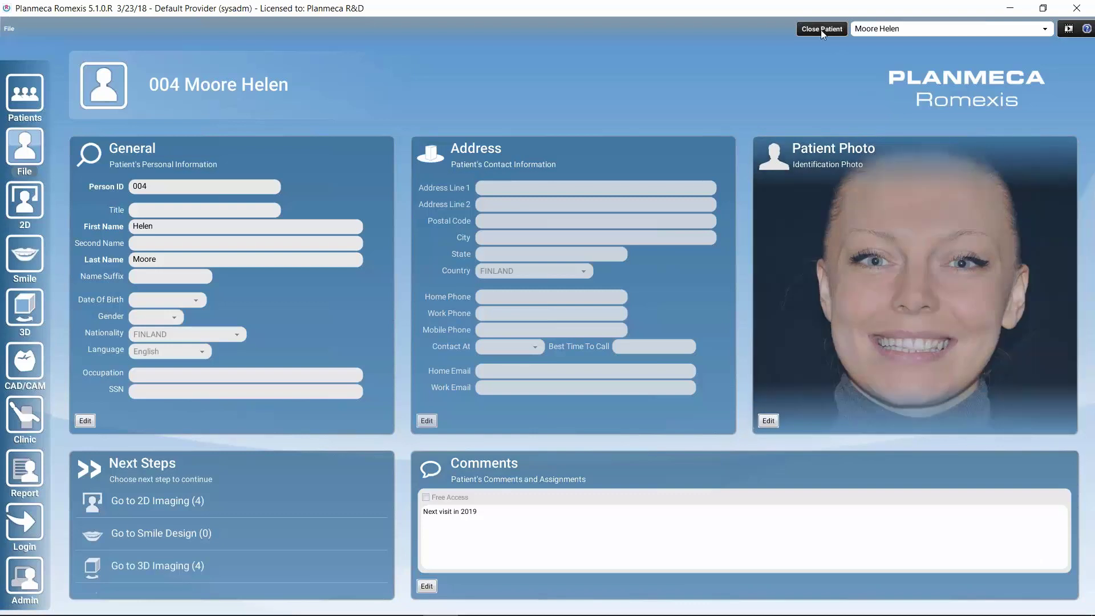
click(821, 29)
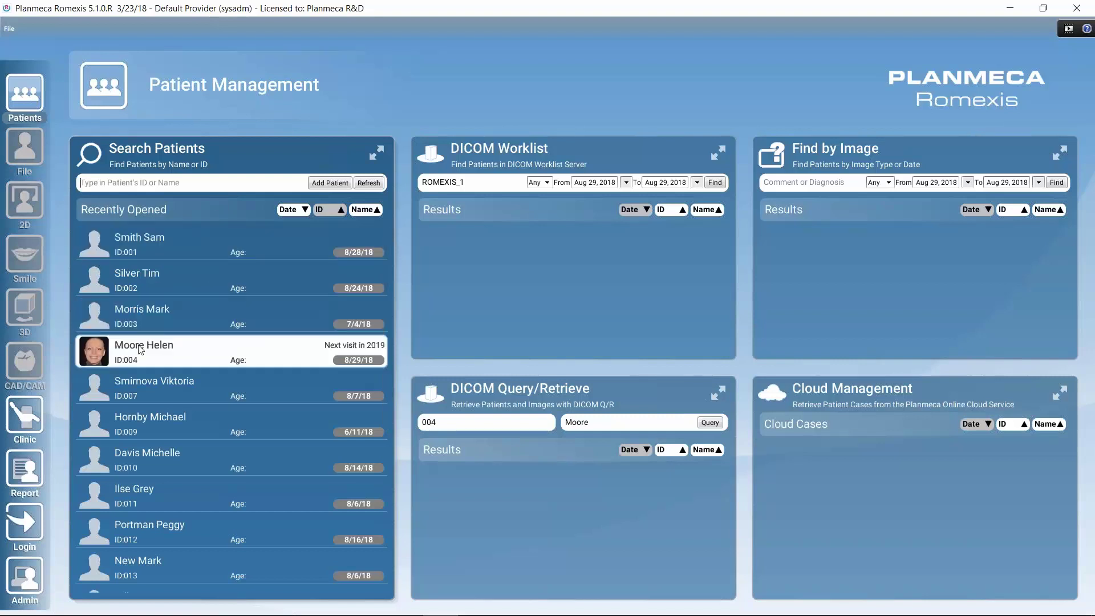
- Refresh the patient list, reopen the patient with the photo, and also open the first patient in the list
click(364, 182)
click(153, 352)
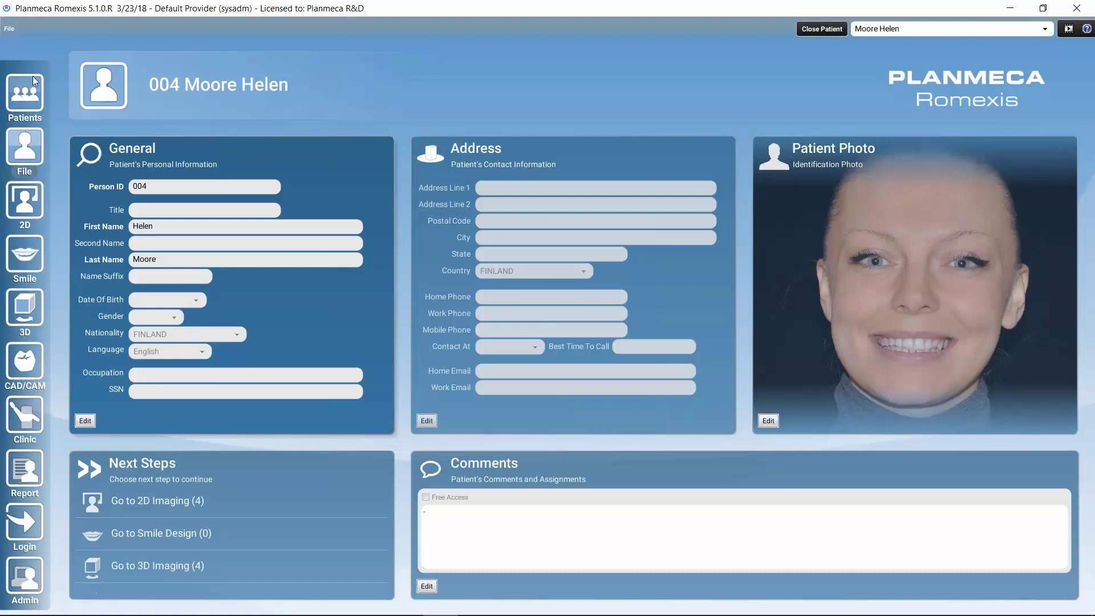
click(21, 94)
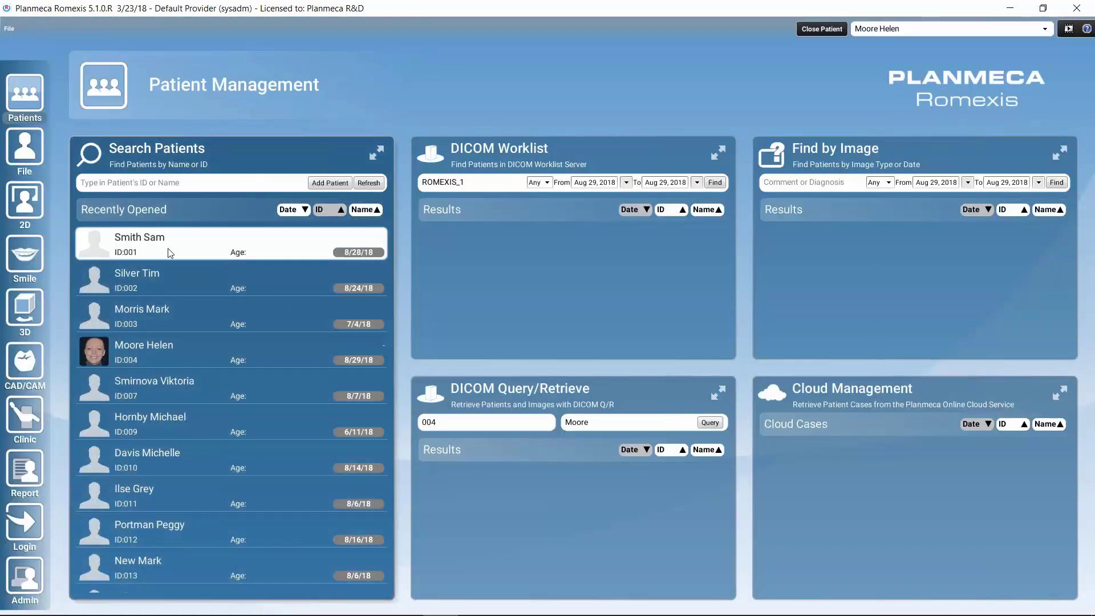
click(158, 248)
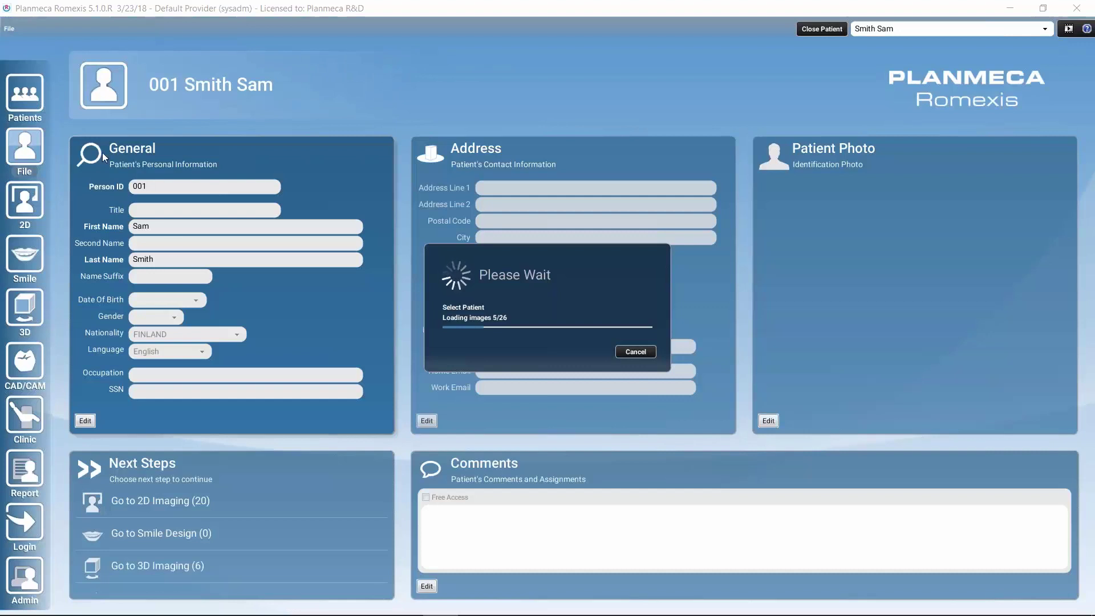
- Return to Patient Management and make the open patient with the photo the active one again
click(20, 91)
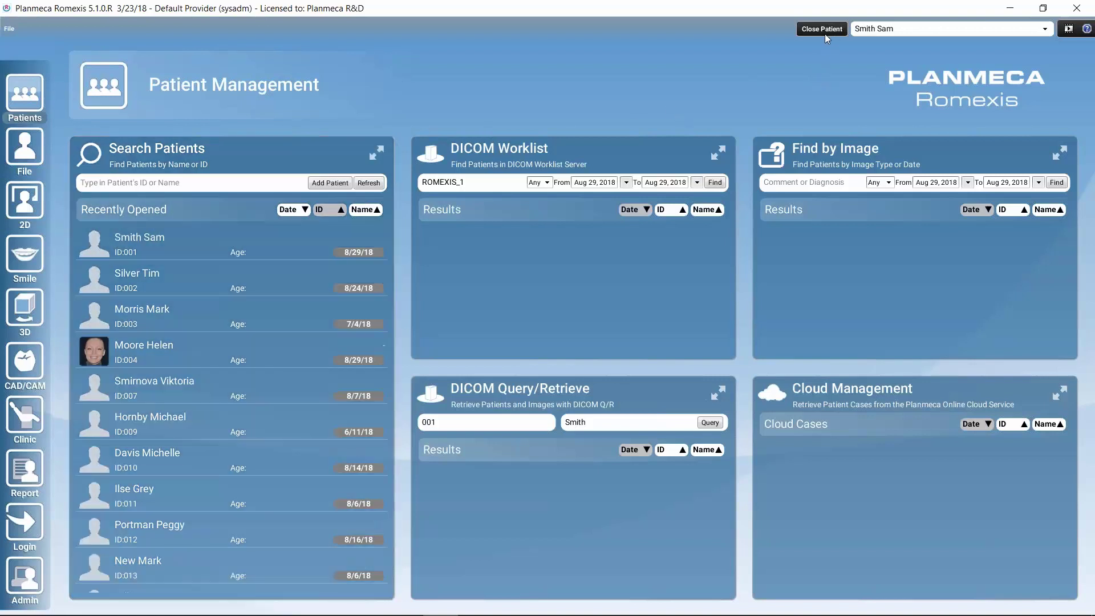
click(1045, 30)
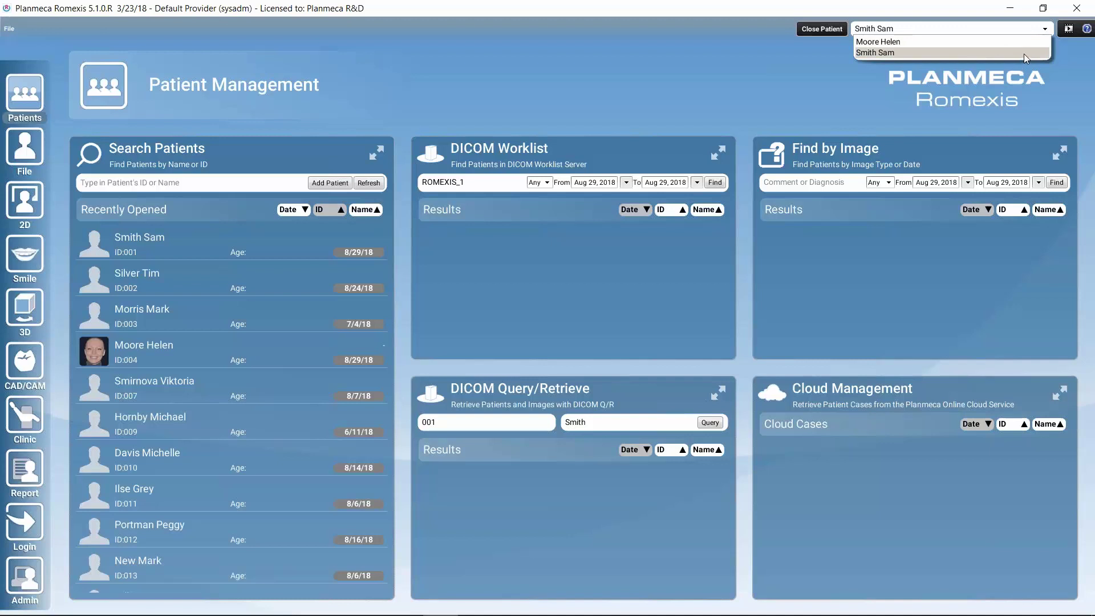
click(923, 41)
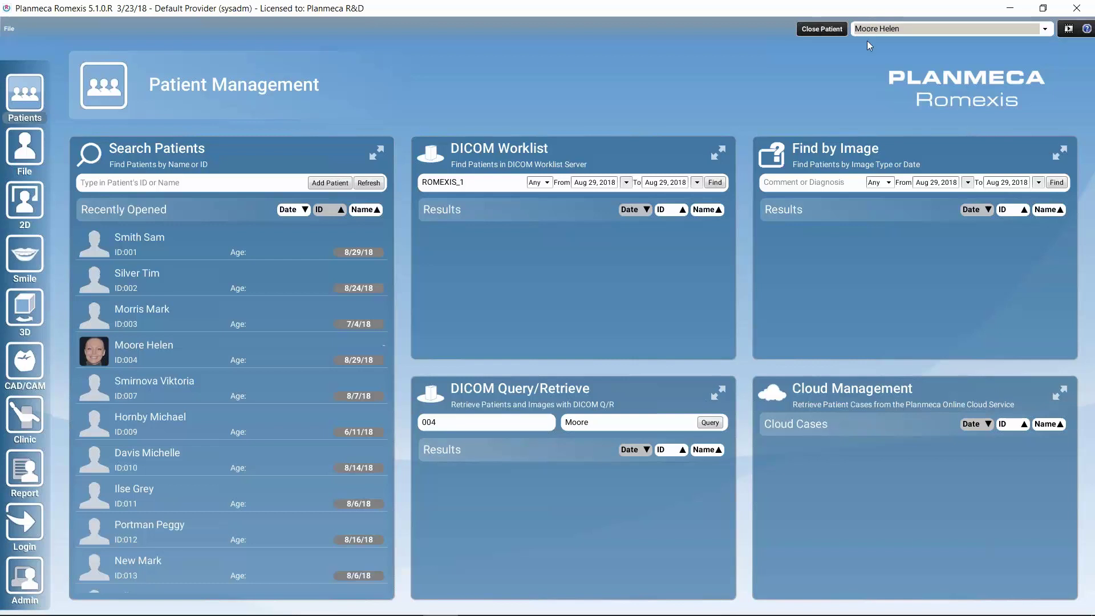
- Close both open patients, starting with the active one that has the photo
click(817, 29)
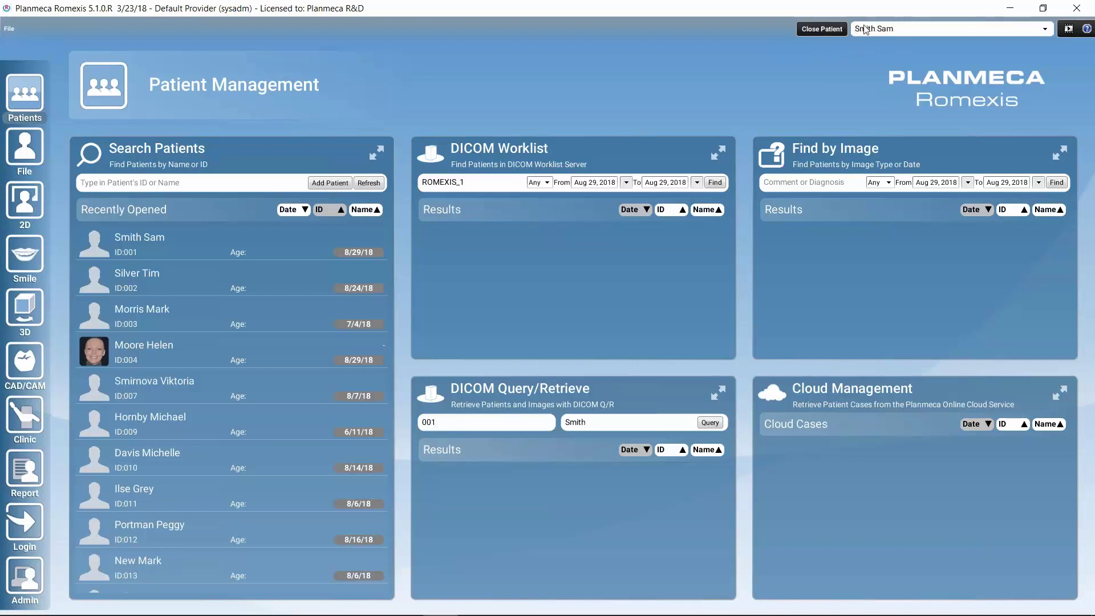
click(816, 29)
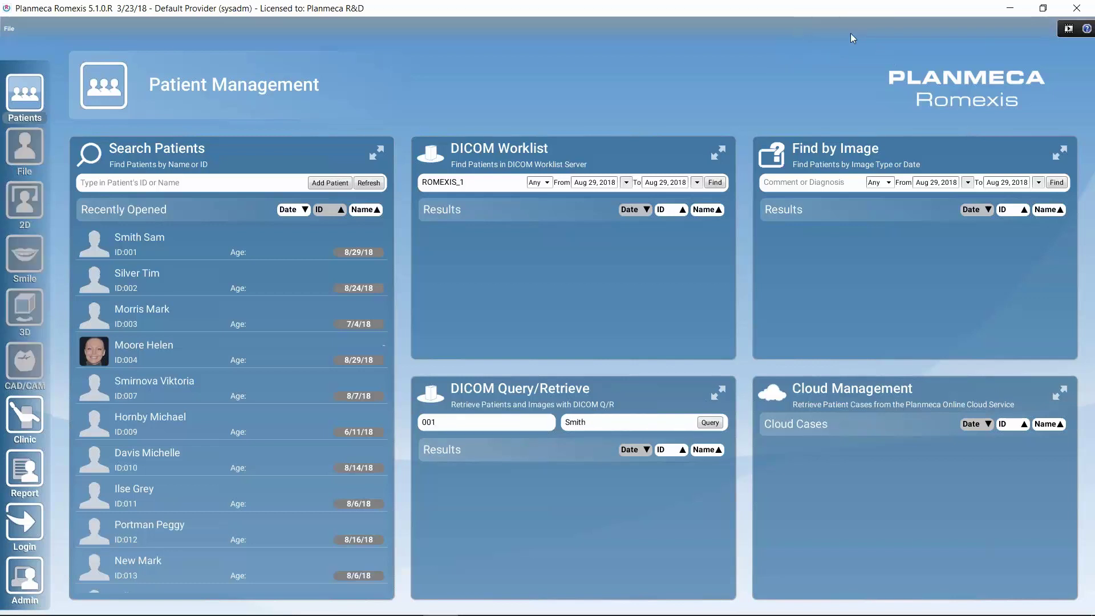
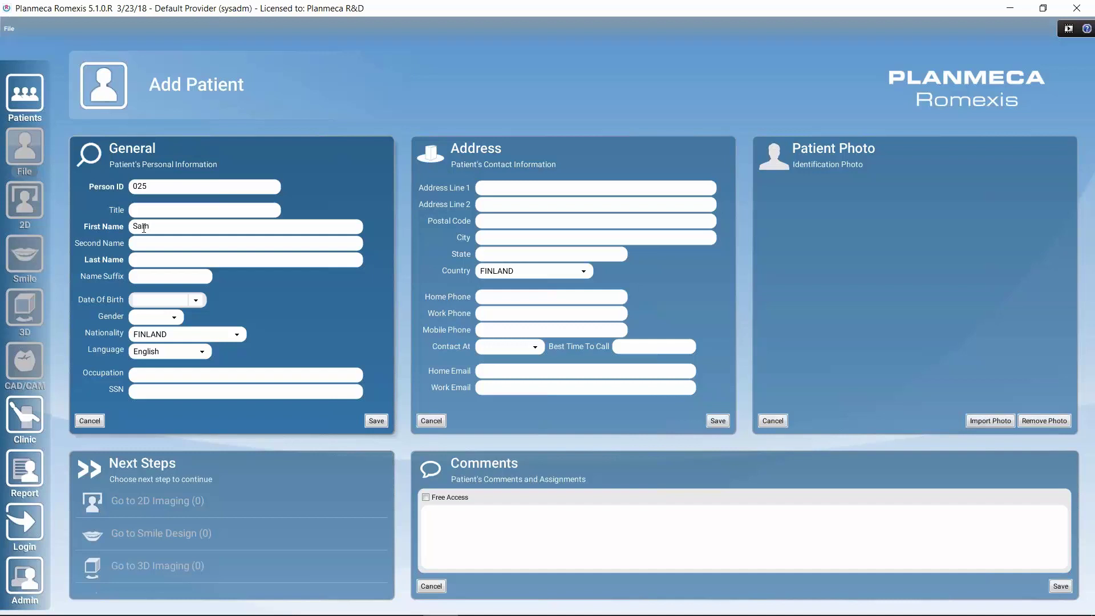
- Enter the new patient's last name, save the patient record and close the patient
click(135, 257)
text(Lee)
click(376, 421)
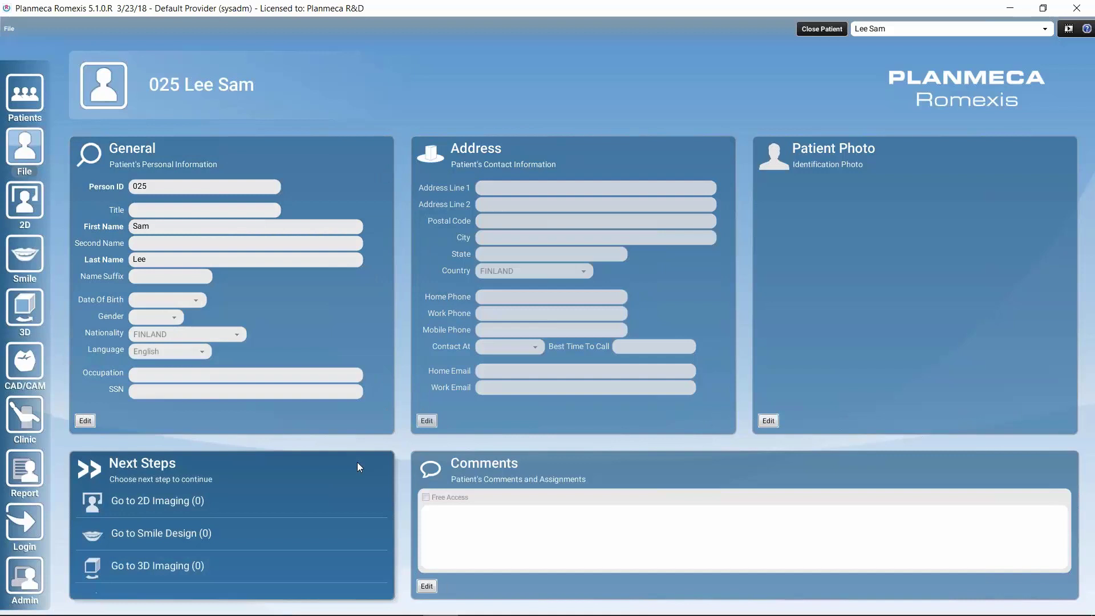
click(817, 30)
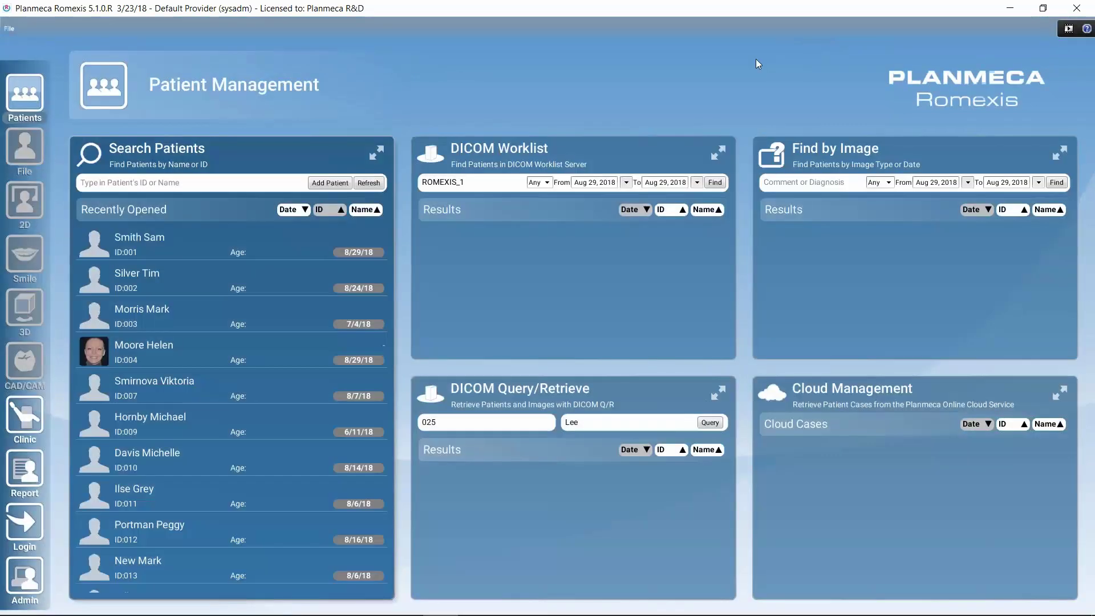
- Search the patients for "sa" and inactivate the newly added patient
click(179, 183)
text(sa)
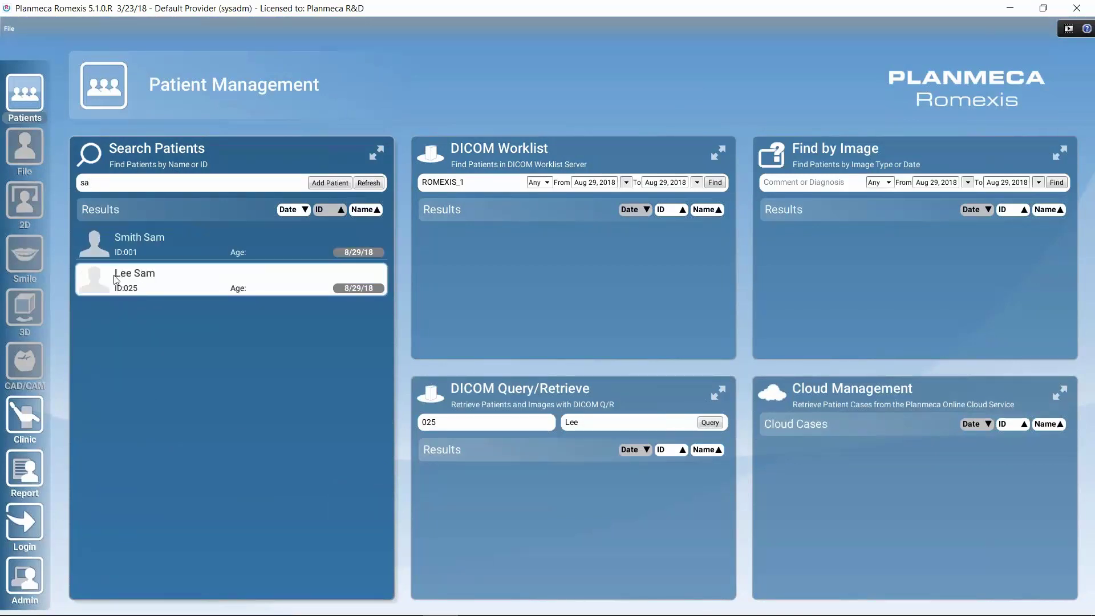
right_click(146, 279)
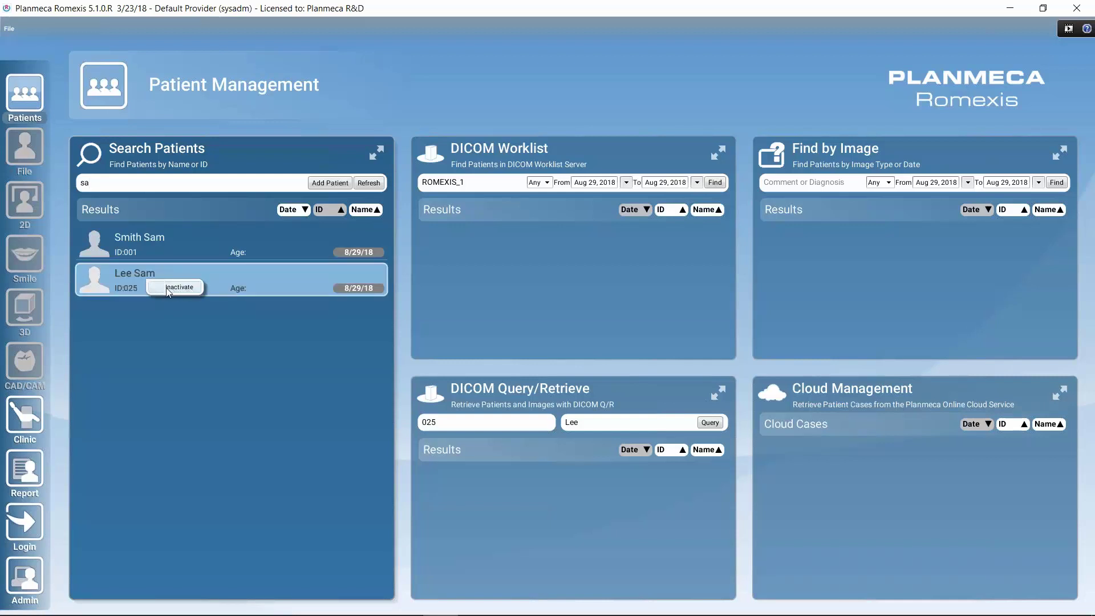
click(169, 290)
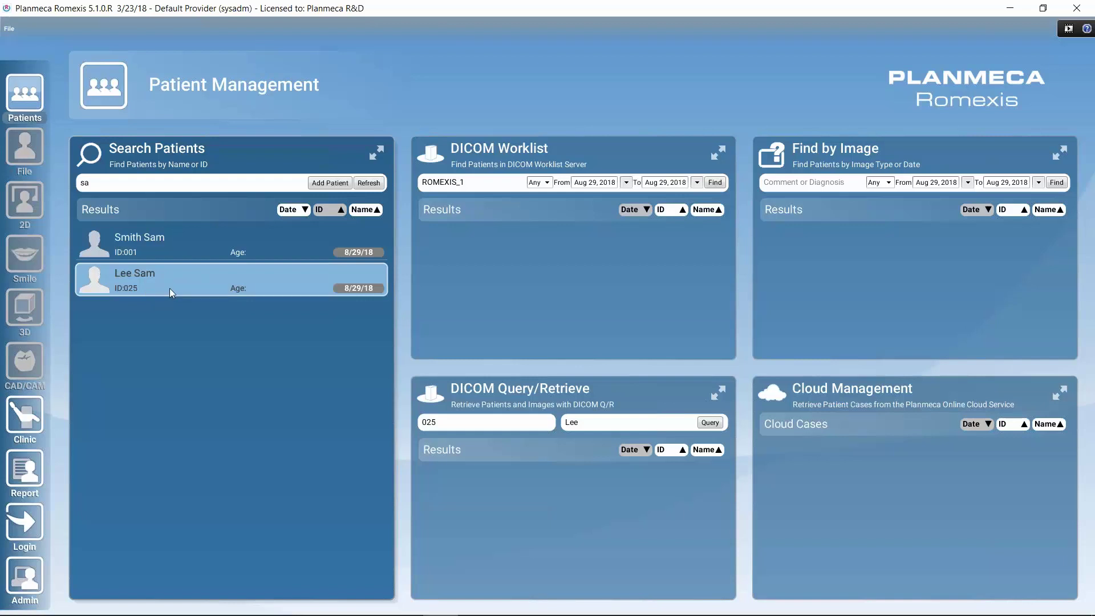
click(572, 344)
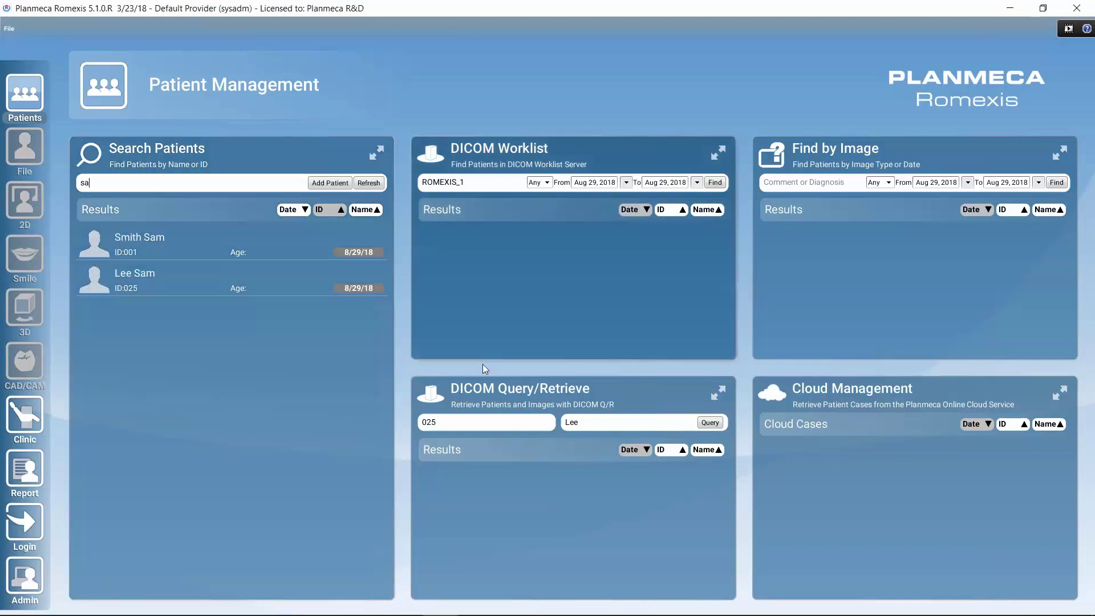
- Repeat the patient search for "sa" to check the inactivated patient, and clear the search
key(BackSpace)
key(BackSpace)
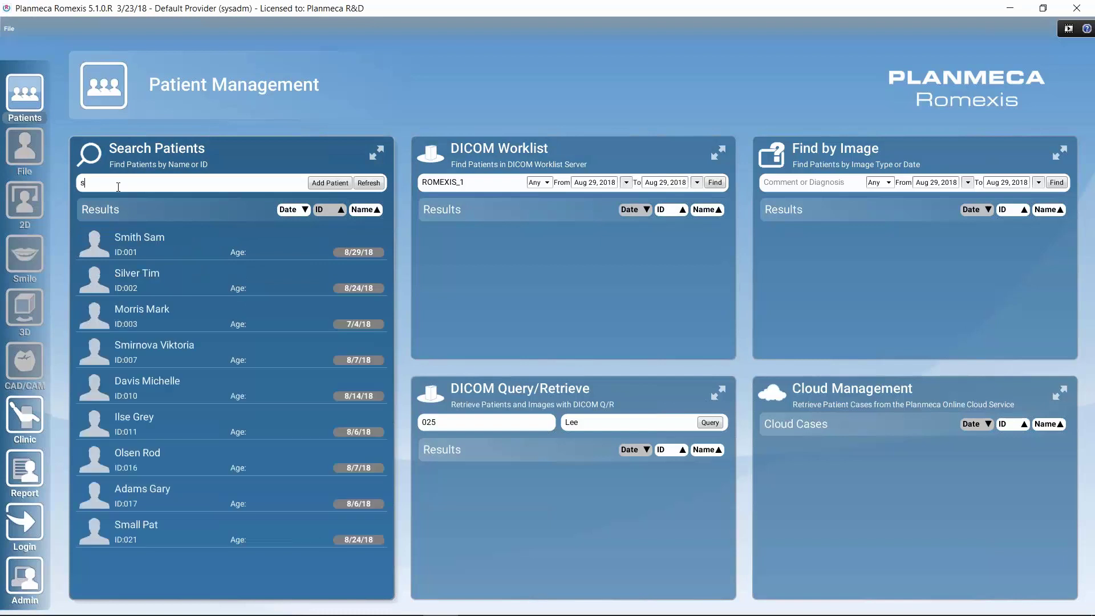
text(sa)
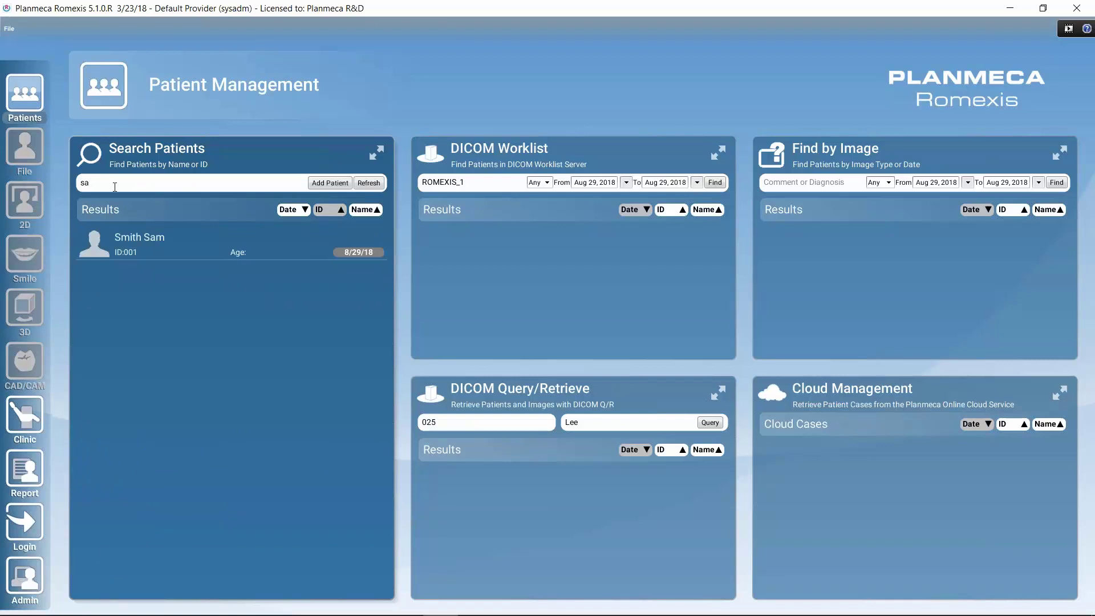
key(BackSpace)
key(BackSpace)
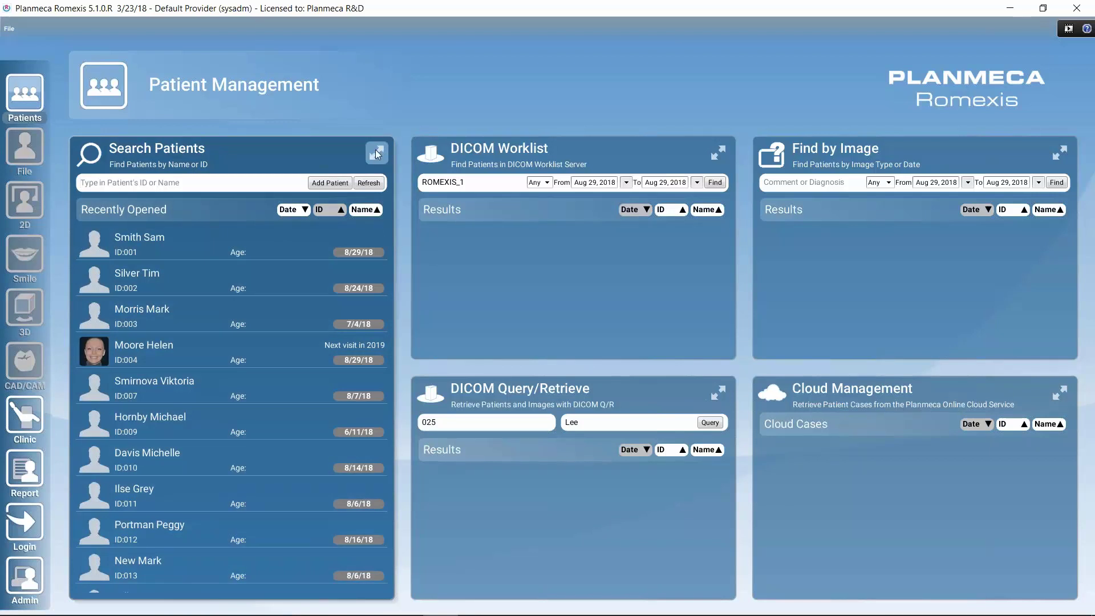
- Expand Search Patients to the full patient table and return to the Patient Management overview
click(376, 153)
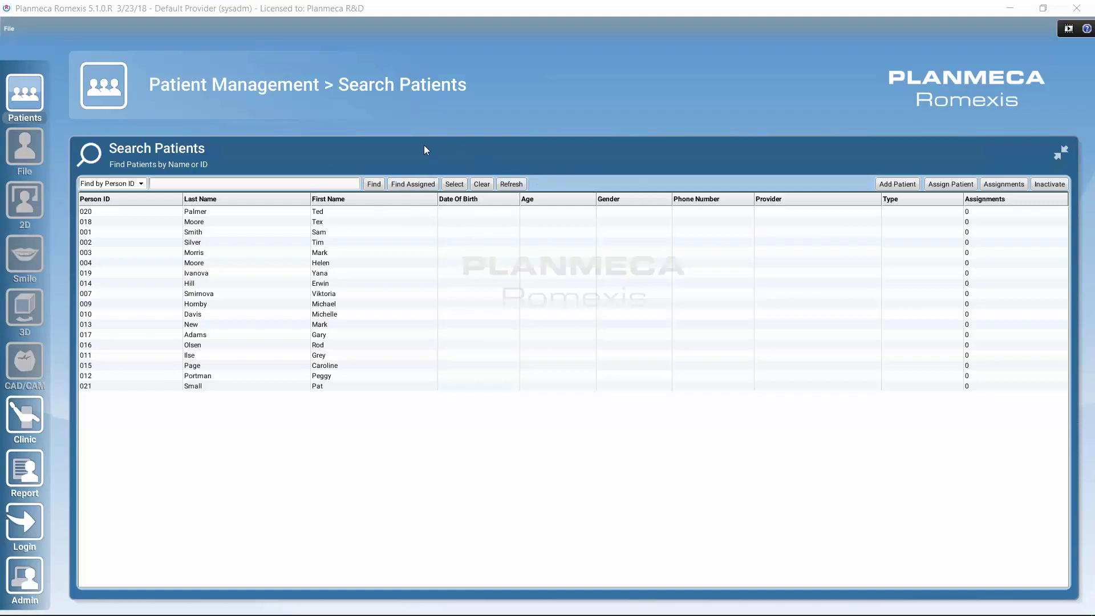
click(1059, 155)
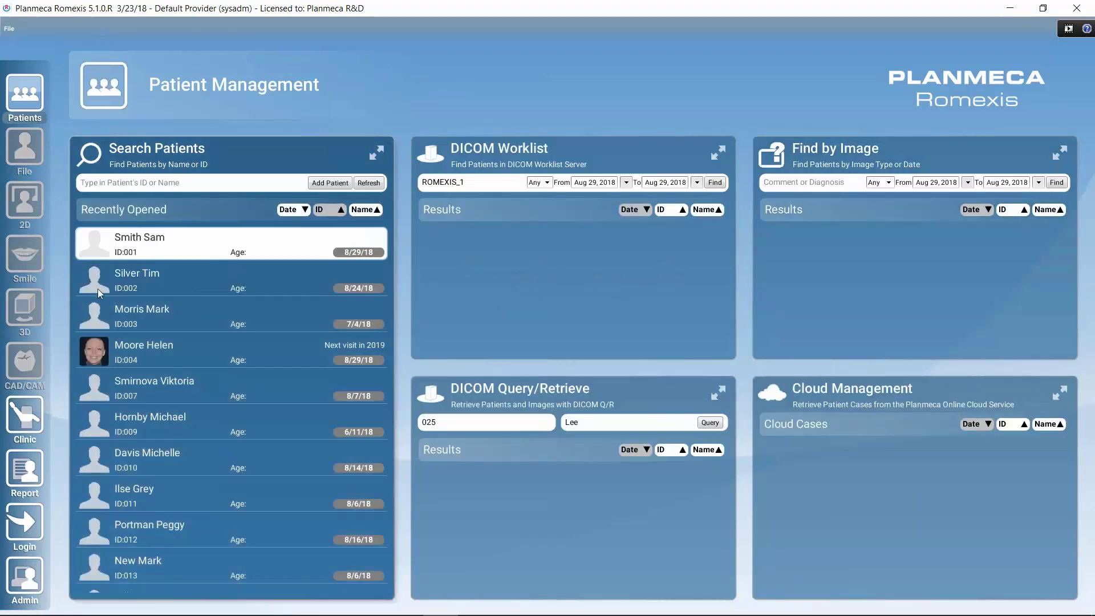
- Generate the "X-Ray Log Book Sorted By Patient" report with a start date of Aug 1, 2008
click(24, 473)
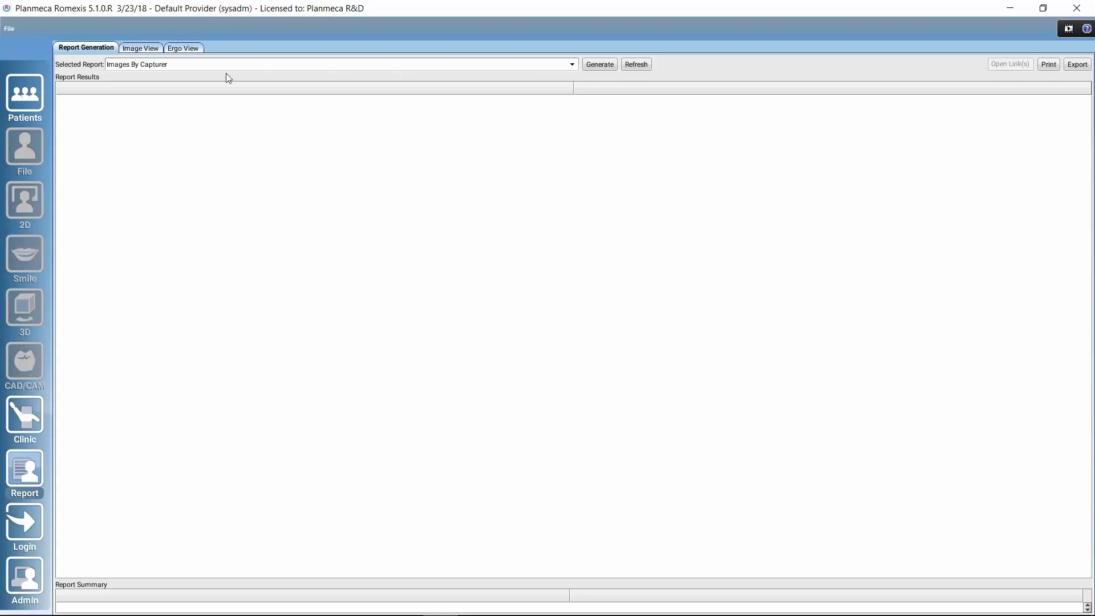
click(571, 65)
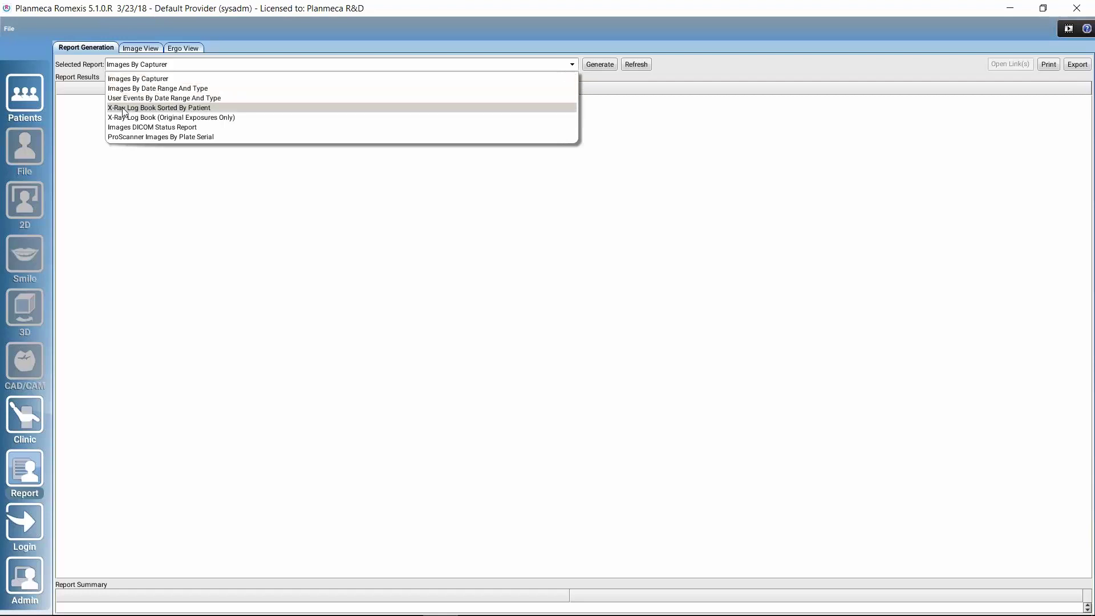
click(163, 109)
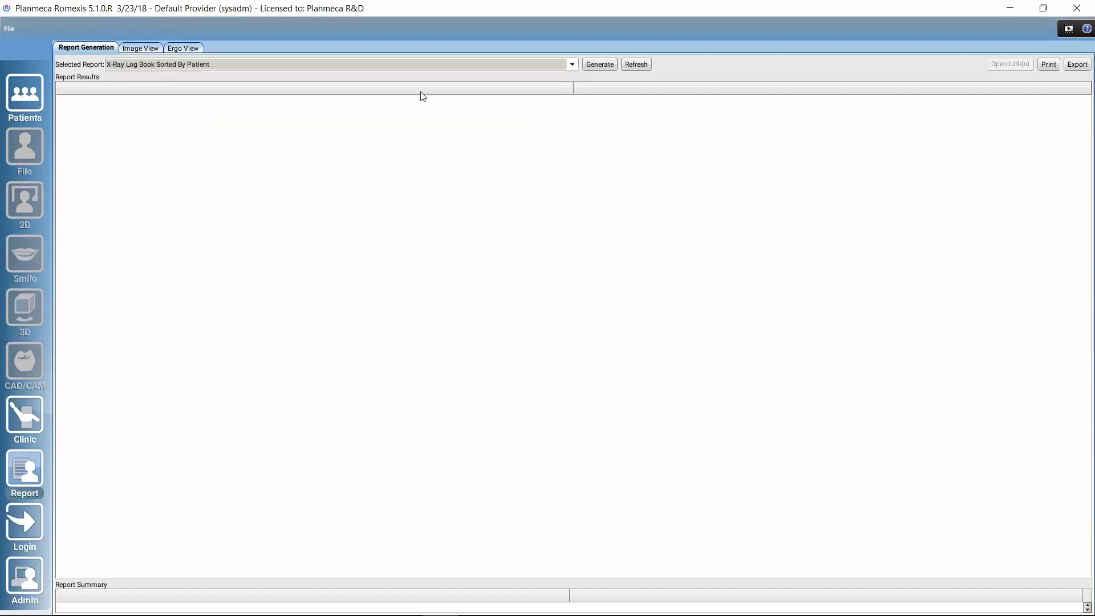
click(599, 67)
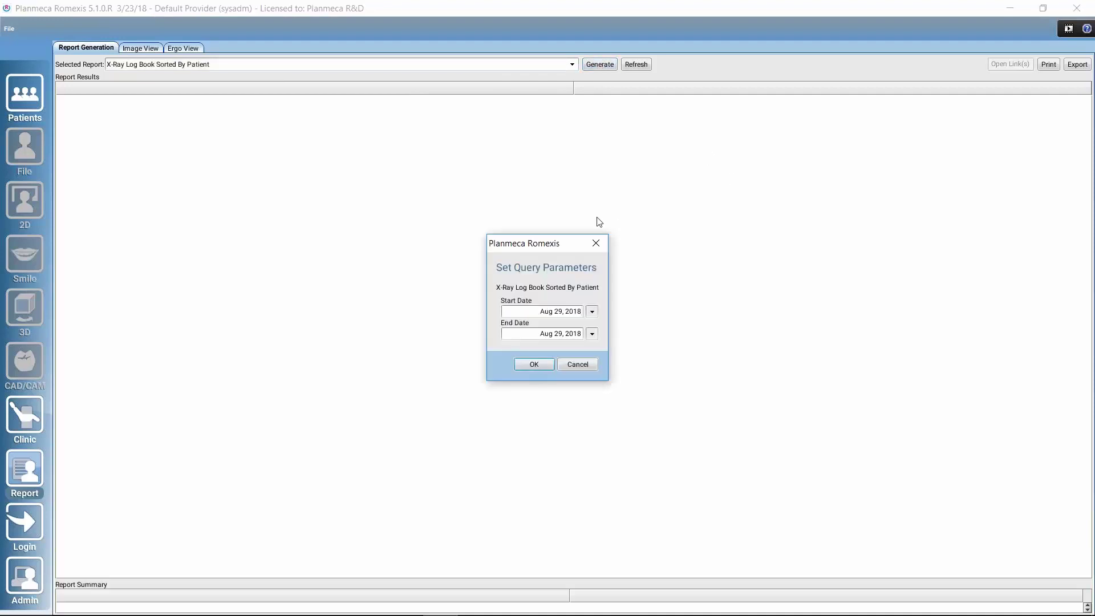
drag(558, 247, 413, 229)
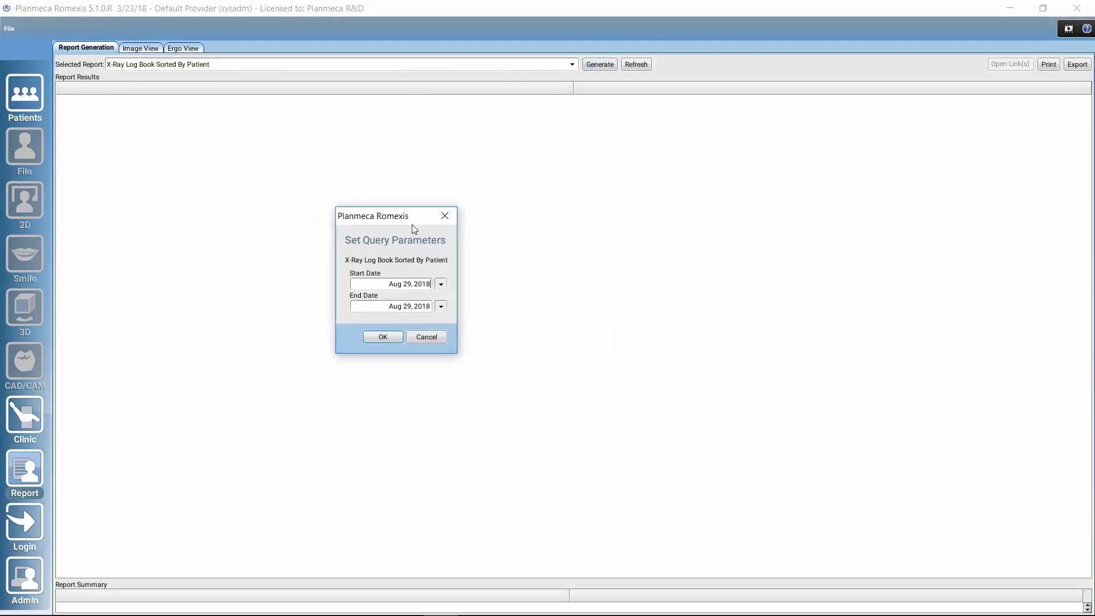
click(441, 285)
click(437, 300)
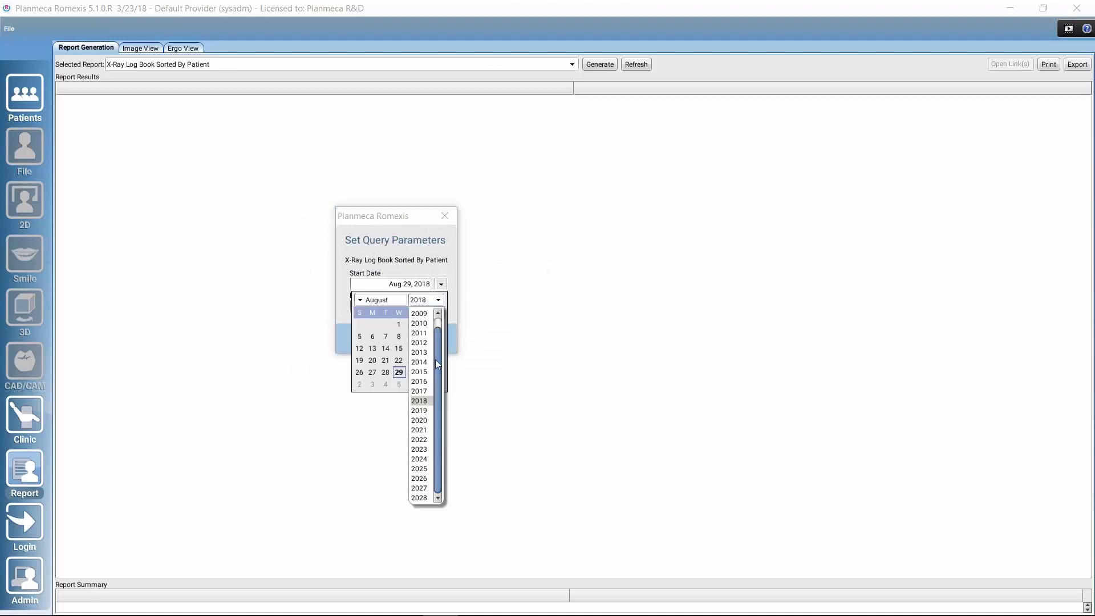
click(419, 314)
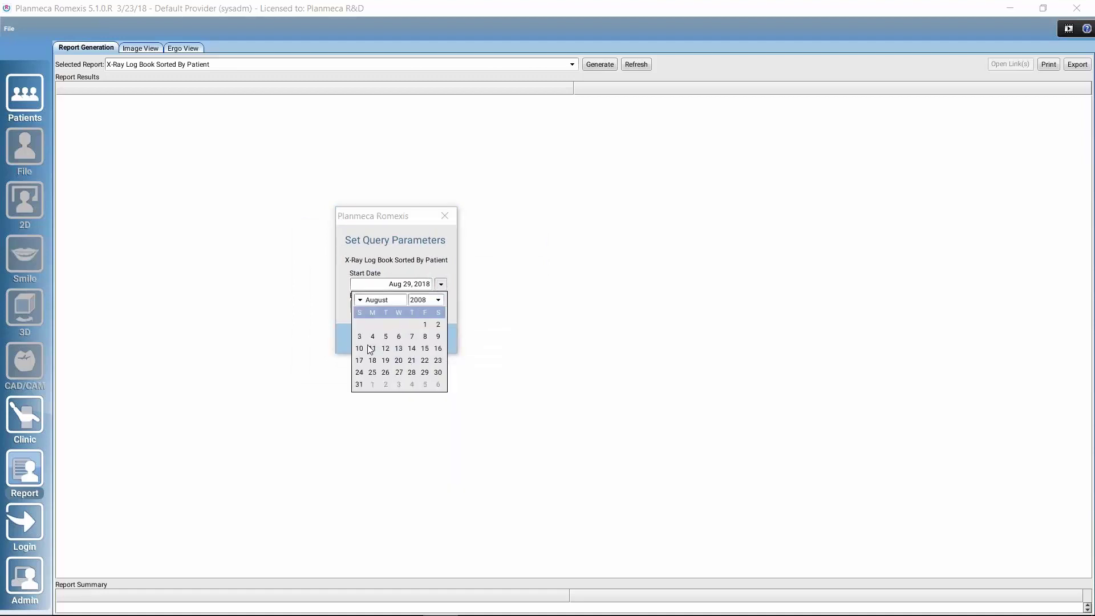
click(427, 324)
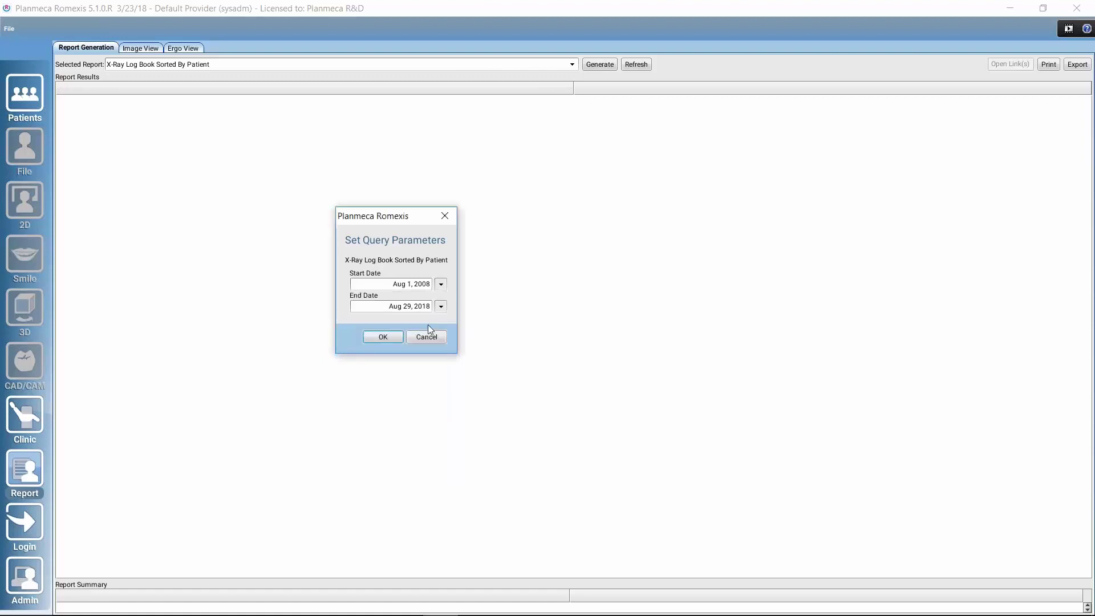
click(388, 339)
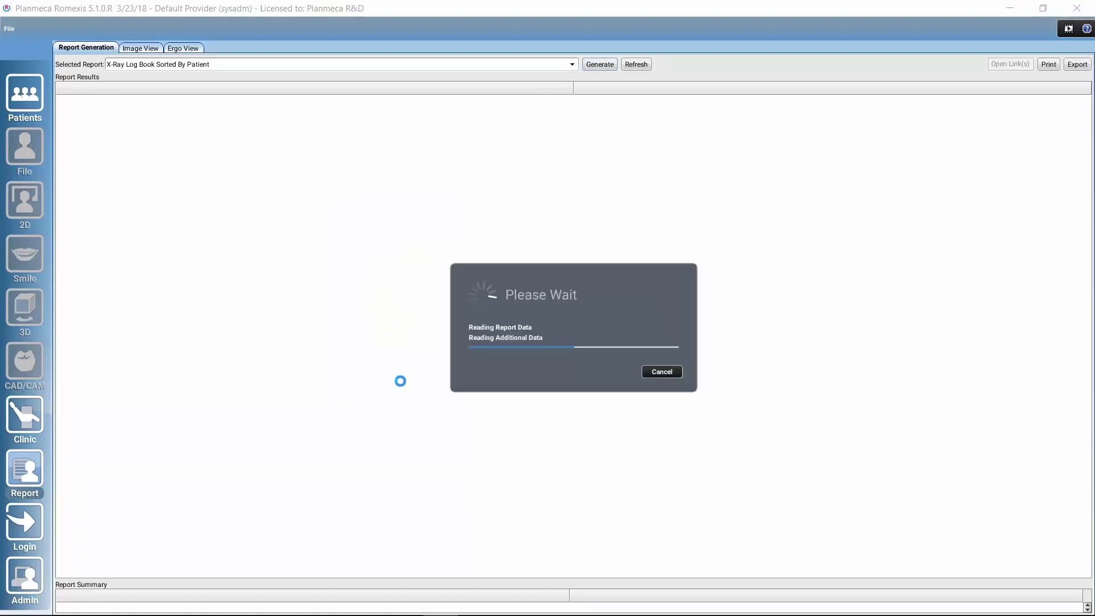
- Open the Ceph 1/4/13 11:59 AM and Photo 3/6/18 1:26 PM images together from the report and stack them in one column
scroll(370, 404, down, 5)
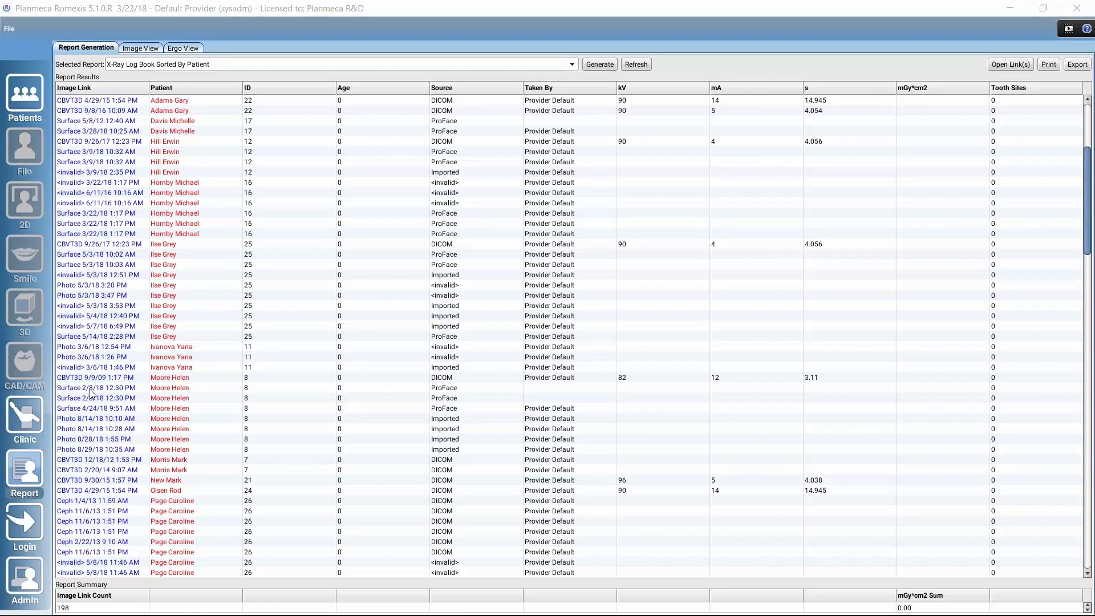
click(83, 502)
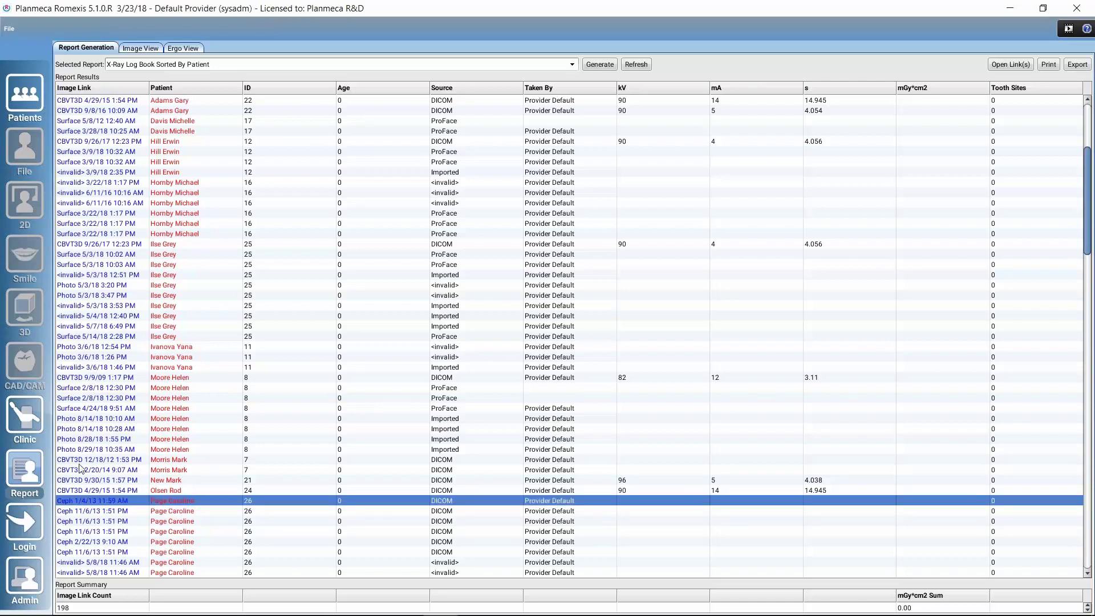
ctrl+click(71, 358)
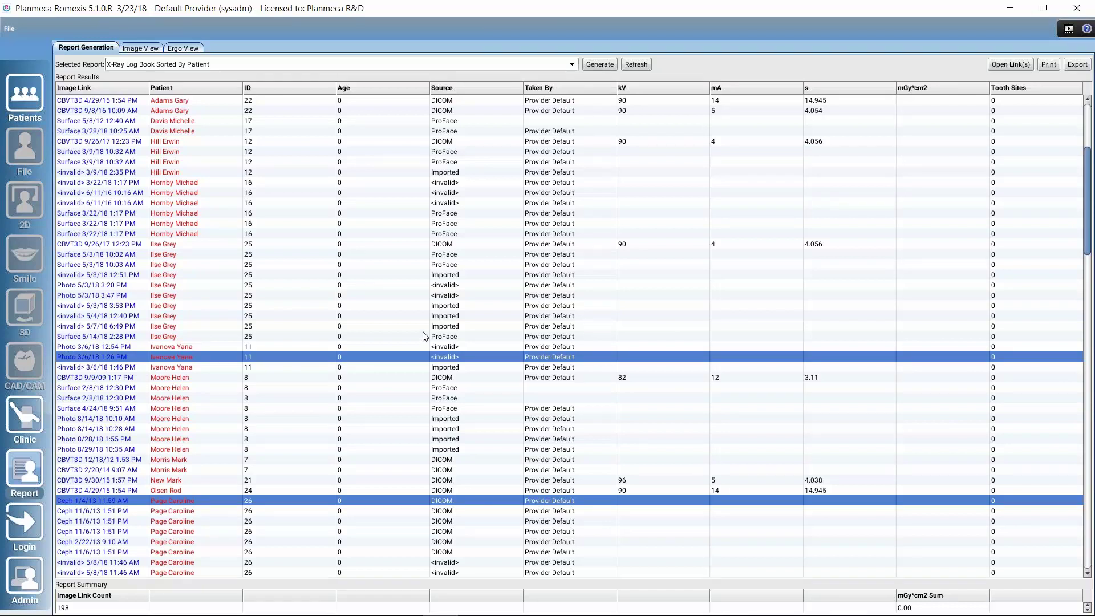
click(1013, 66)
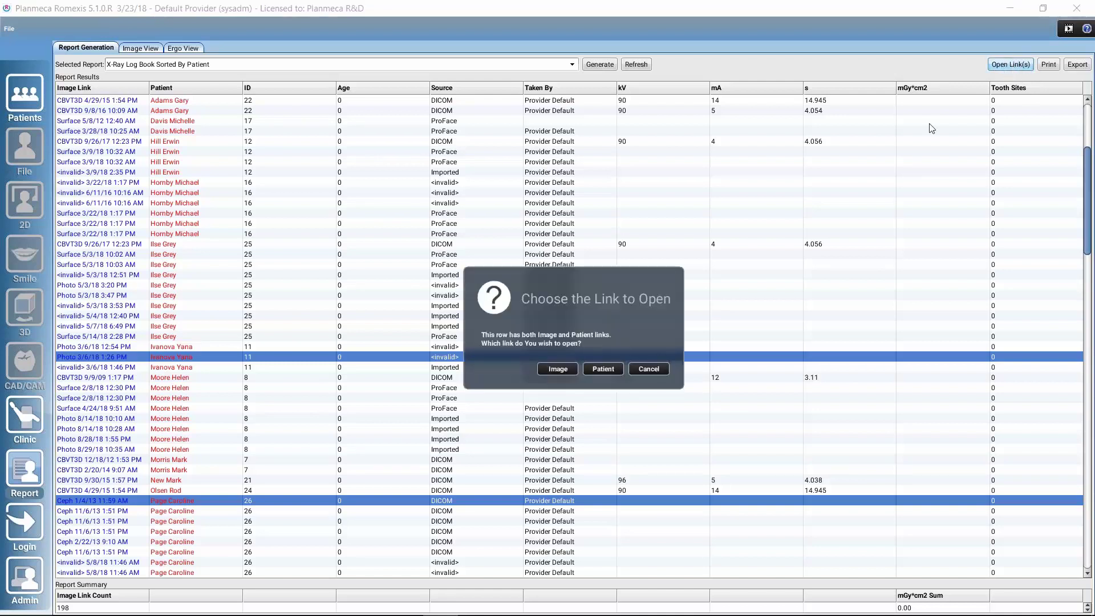
click(557, 369)
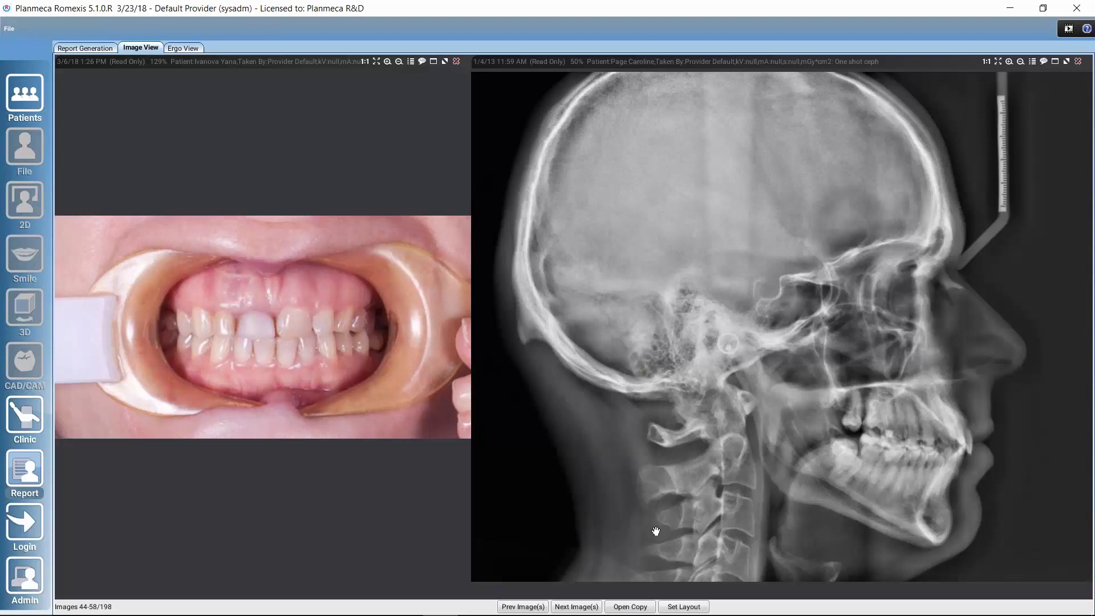
click(673, 608)
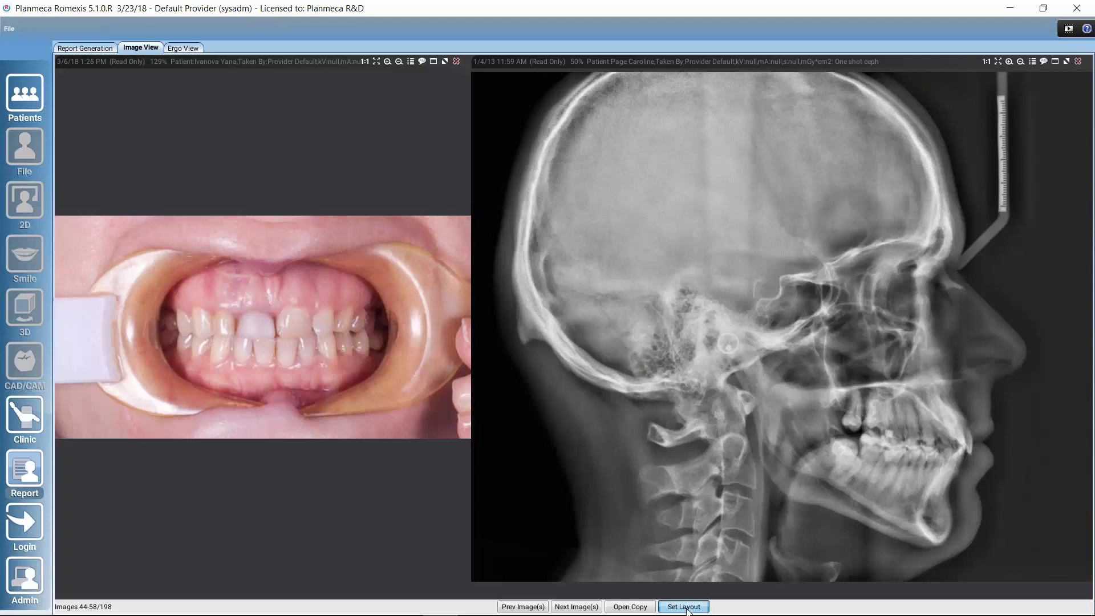
click(476, 267)
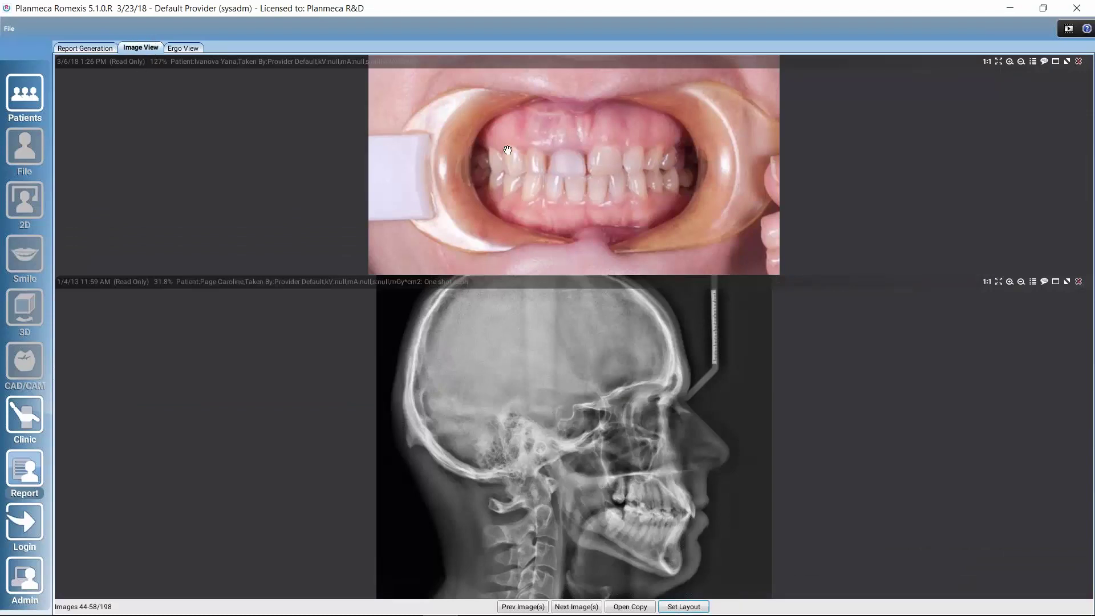
- Return to the report results, view the report's print preview and close it without printing
click(81, 50)
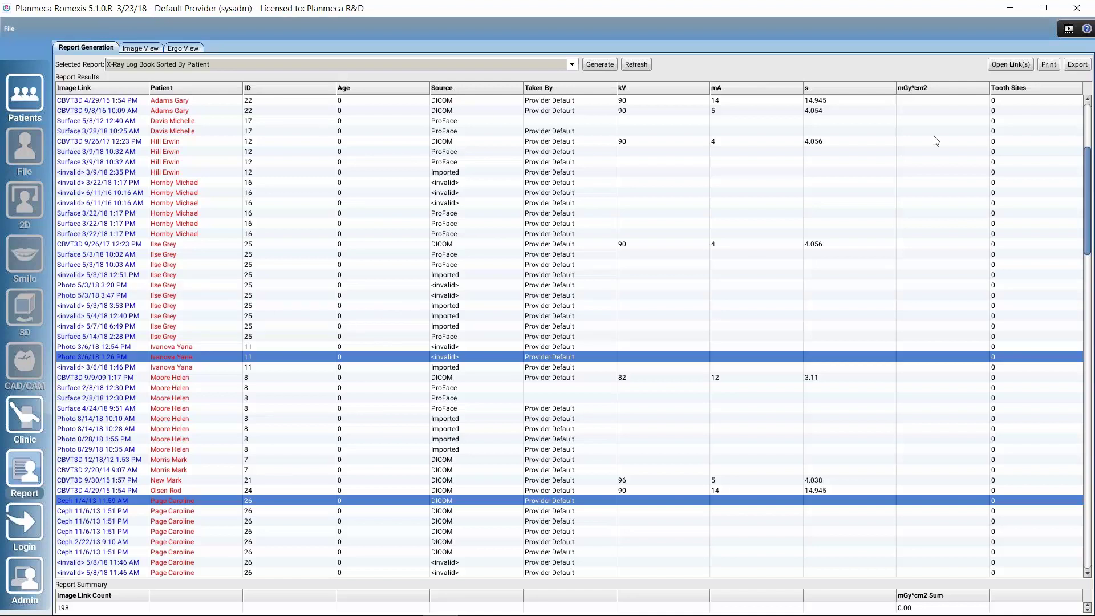
click(1049, 65)
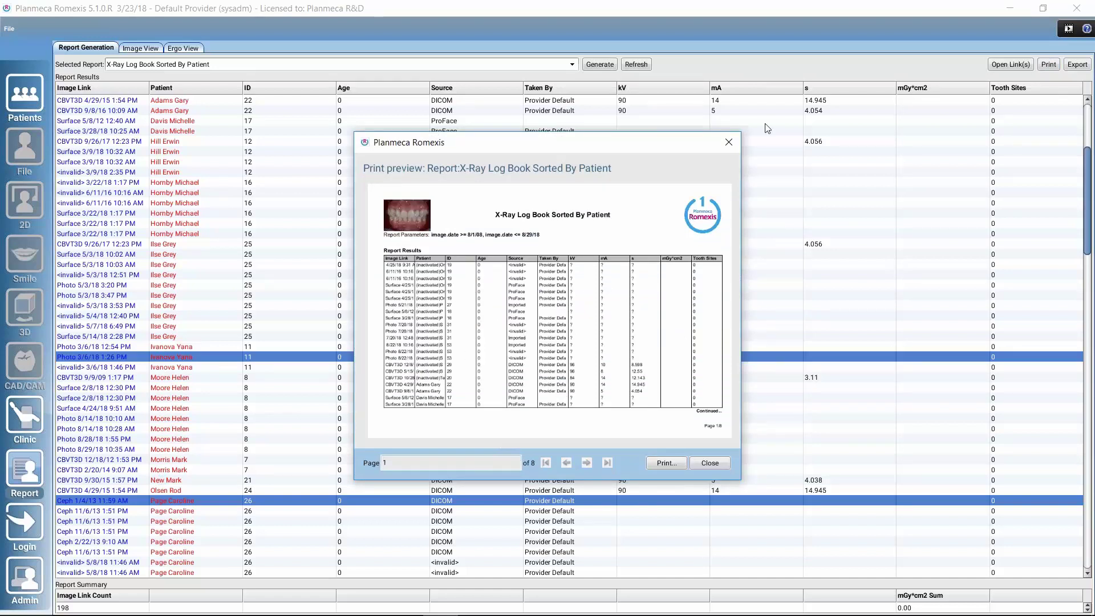
click(730, 140)
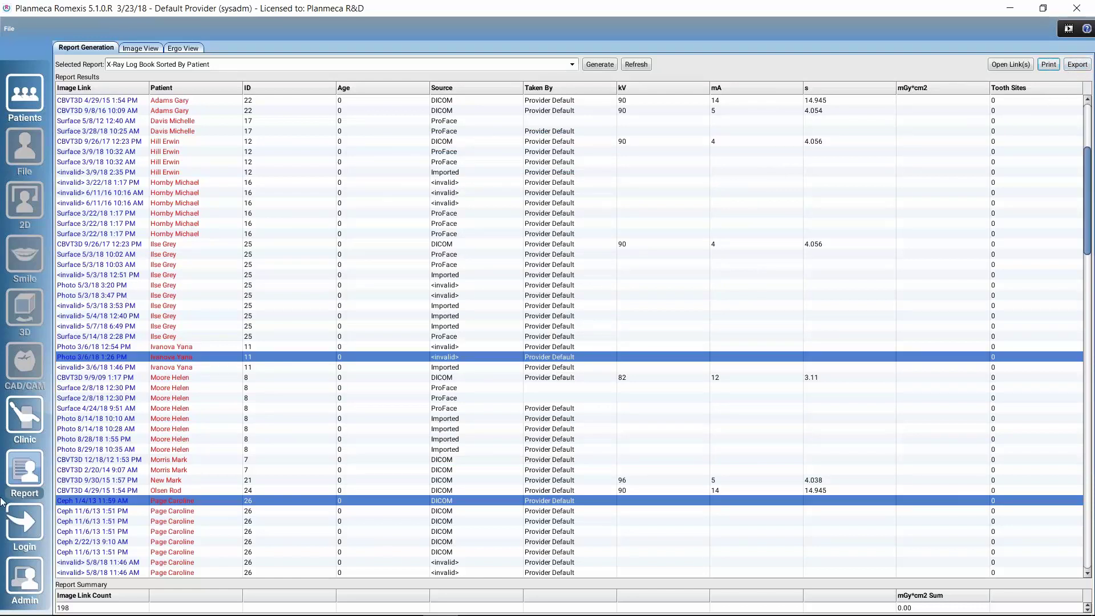
- Open the administration resources and show the list of user accounts
click(23, 579)
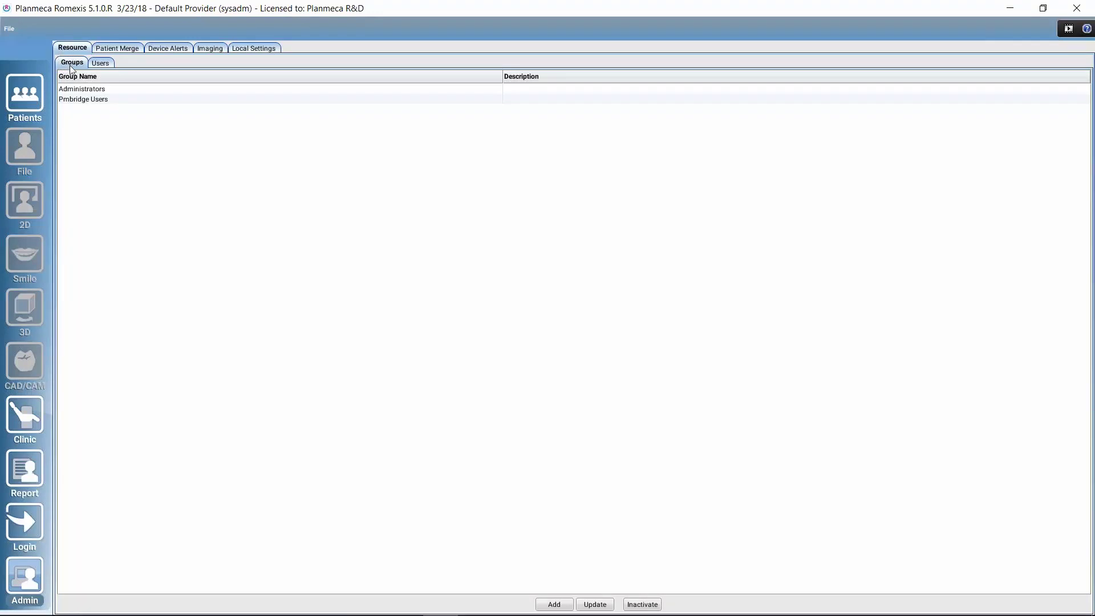
click(99, 64)
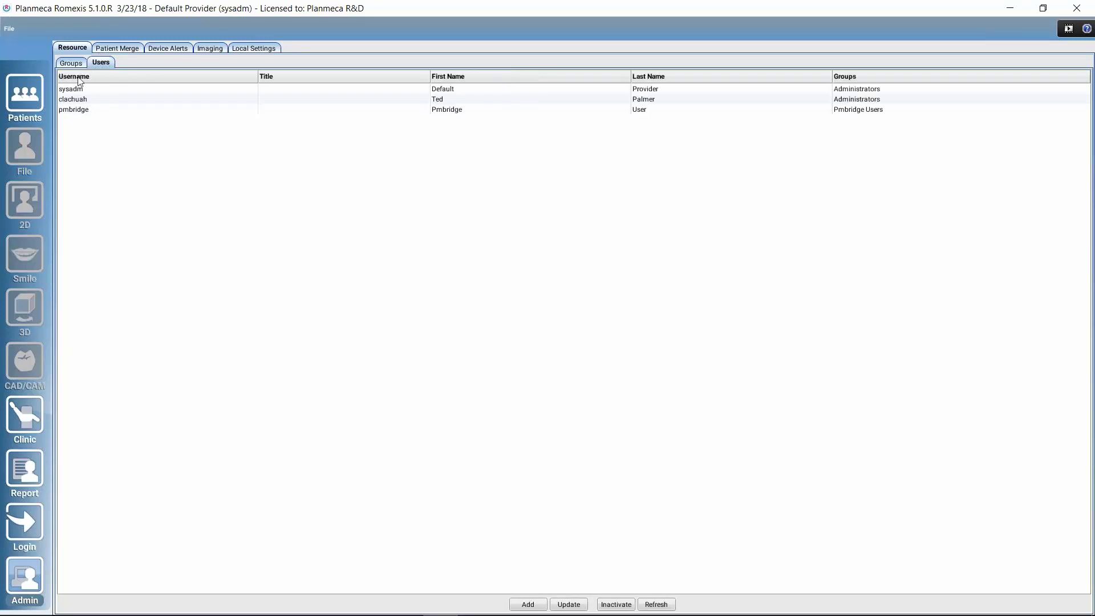
- View the list of user groups in the administration resources and return to the list of user accounts
click(71, 63)
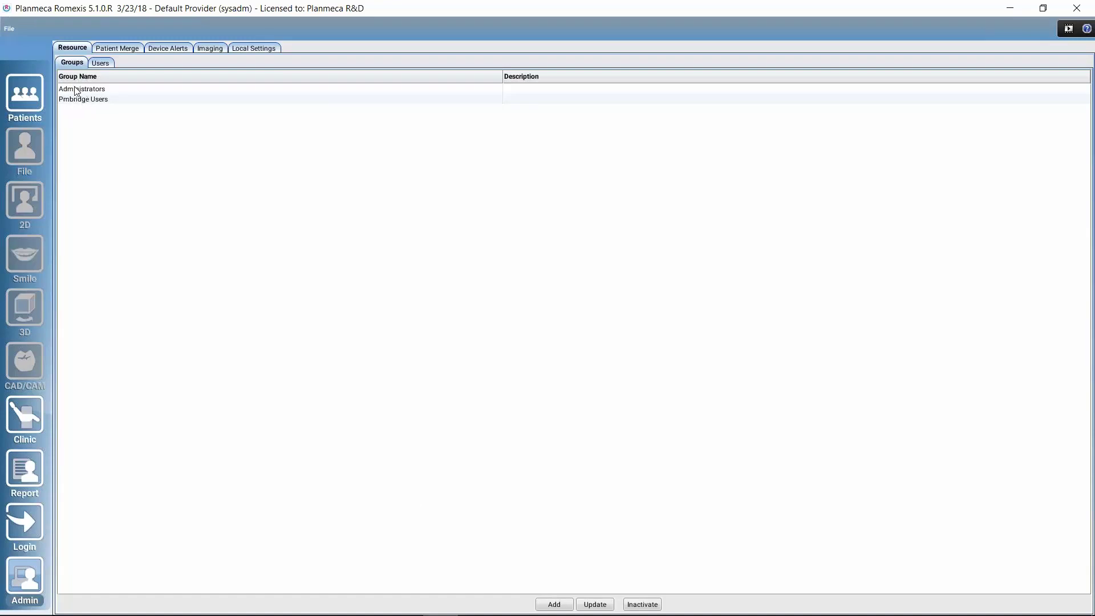
click(103, 63)
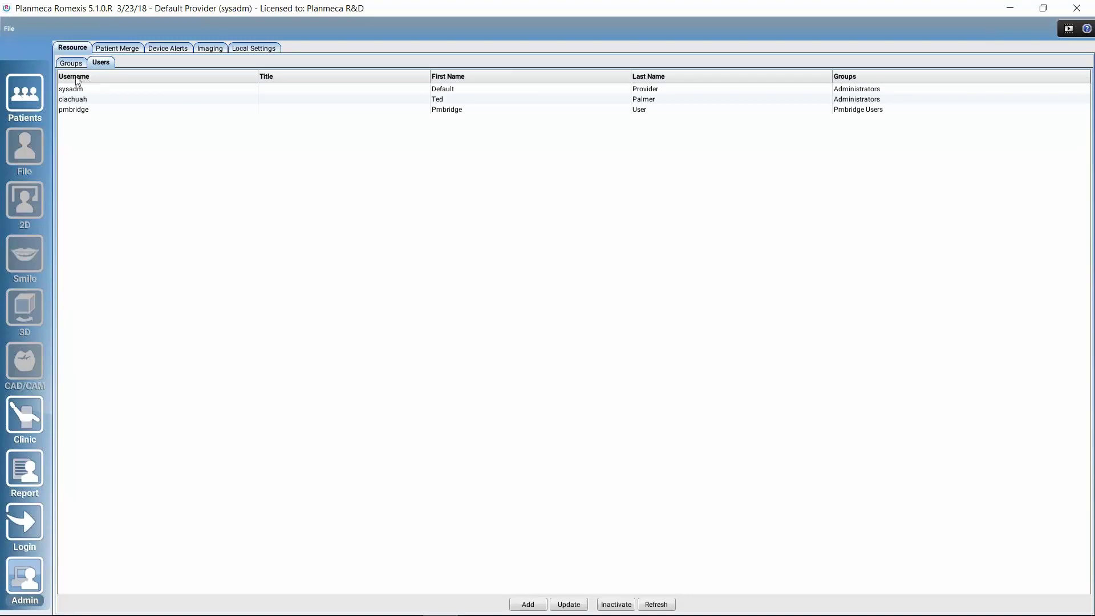
- Run a group search in the patient merge settings for patients matching on the Last Name attribute
click(105, 50)
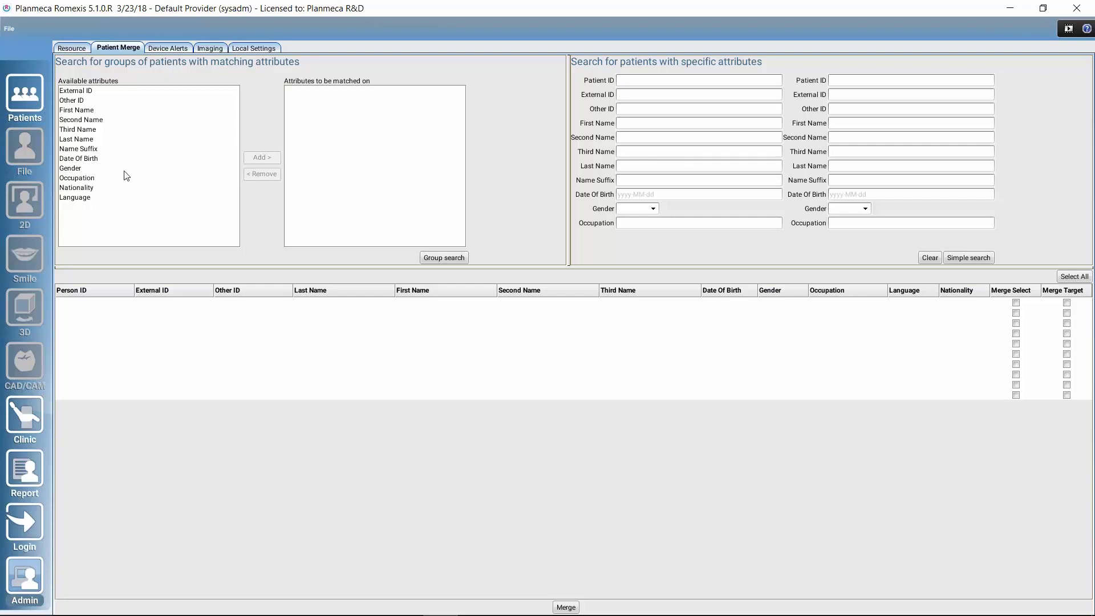
click(73, 139)
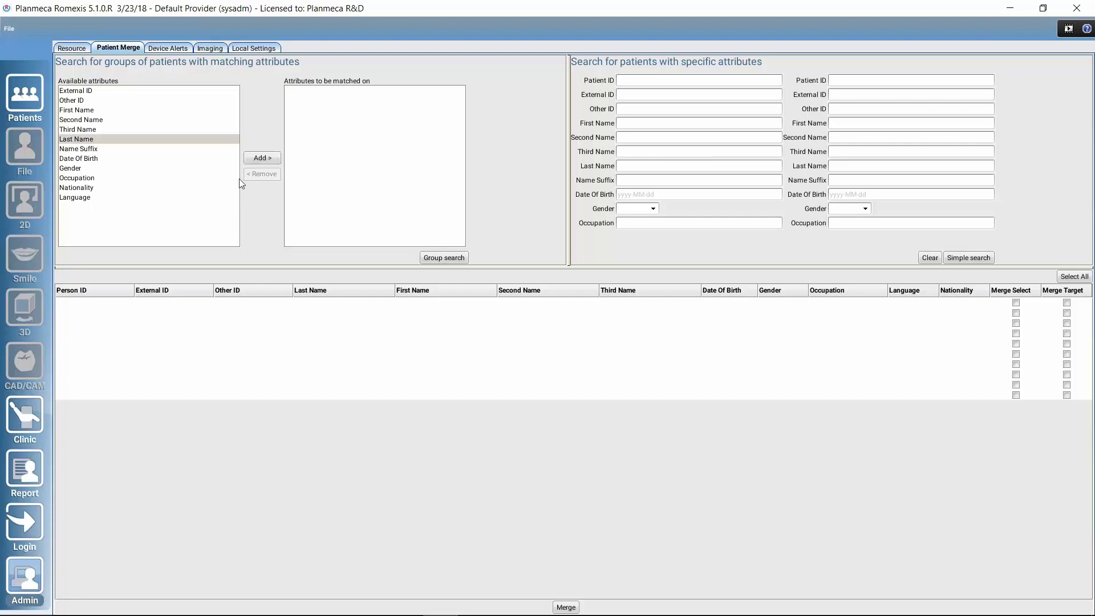
click(257, 159)
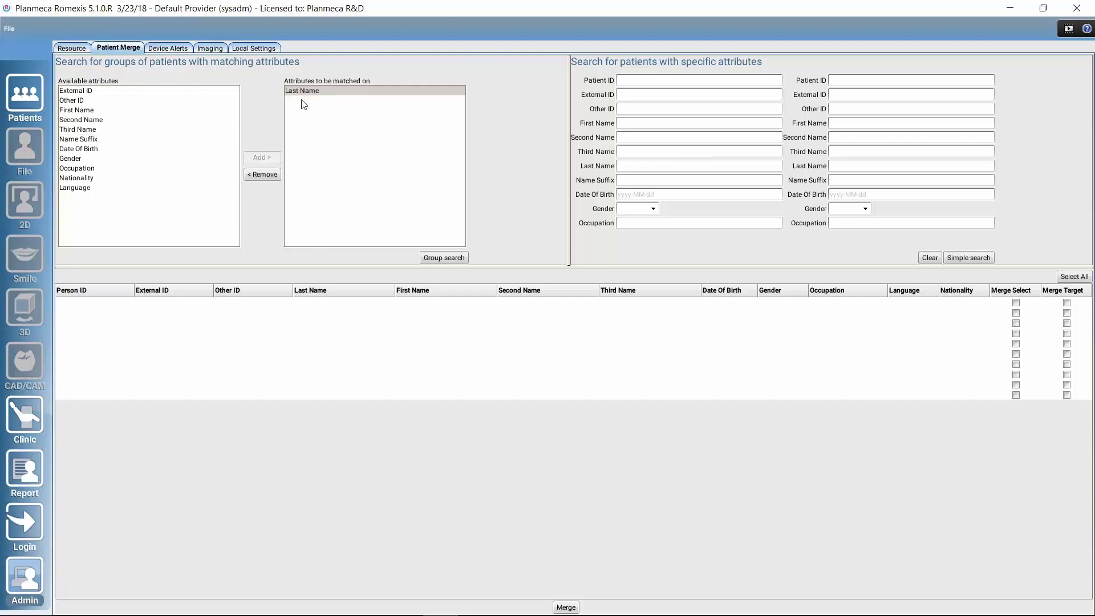
click(431, 257)
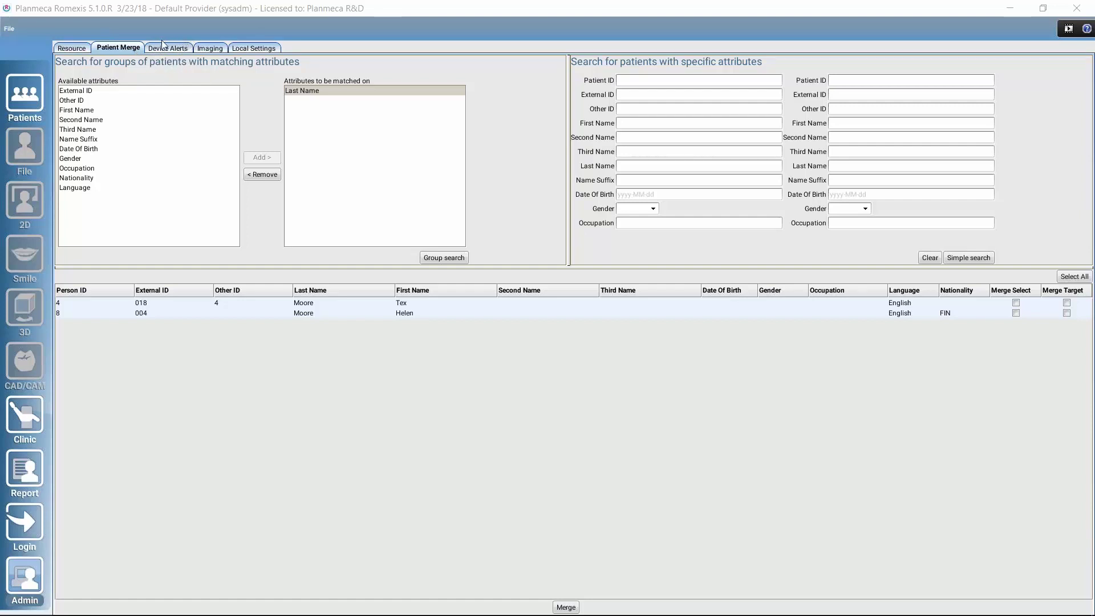
- View the imaging templates and this workstation's local settings, and return to patient management
click(209, 49)
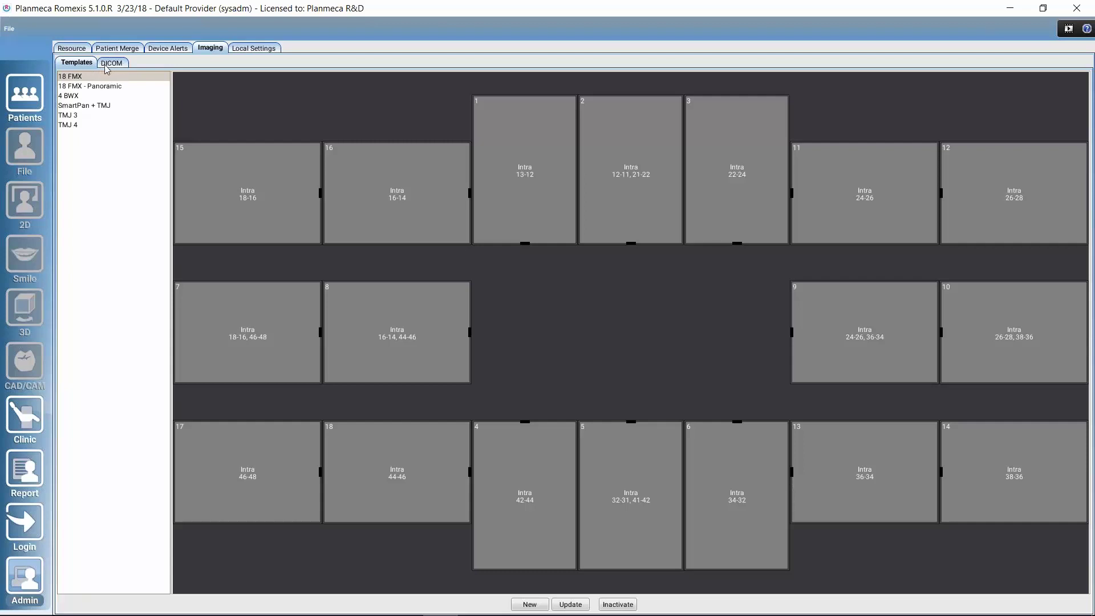
click(244, 48)
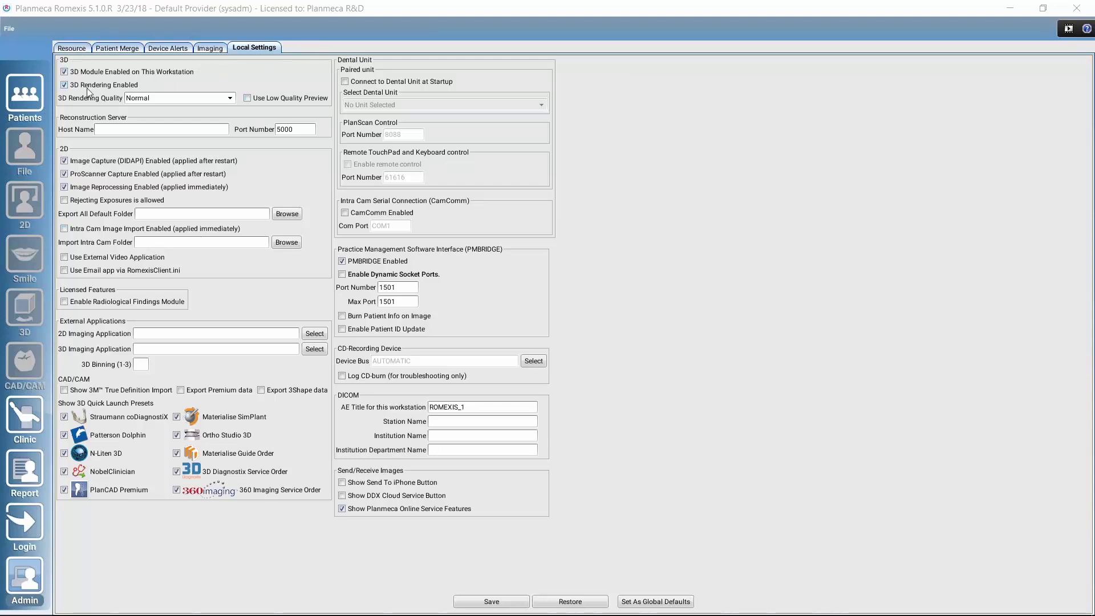
click(24, 99)
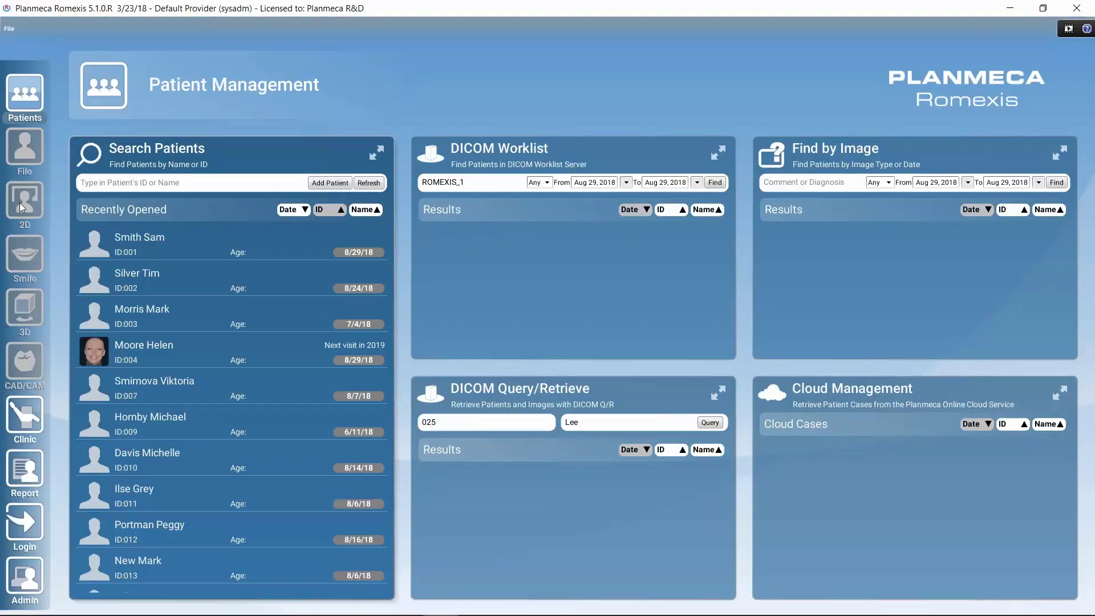